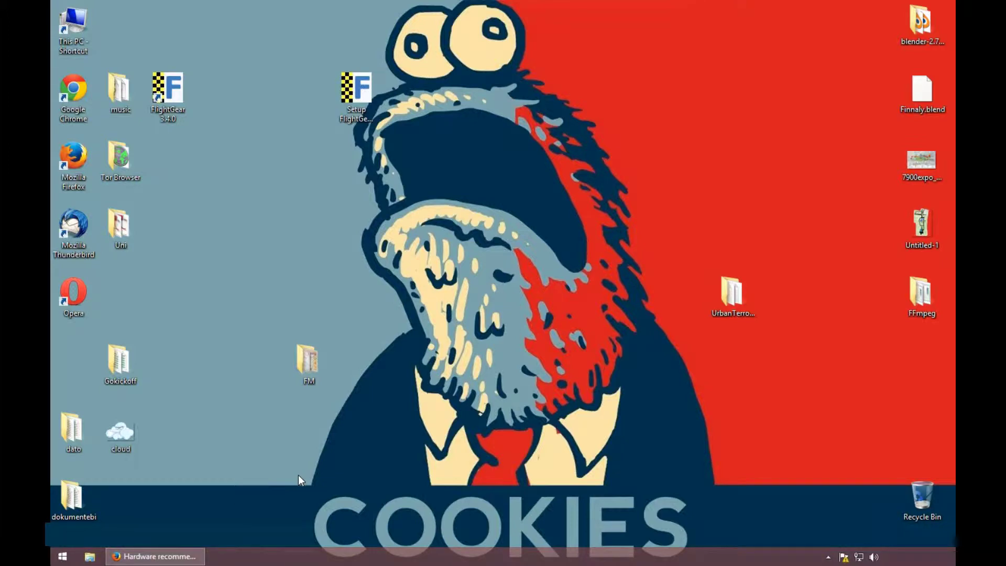
# Step: Skim the Hardware recommendations wiki page, then close its tab to reveal the flightgear.org v3.4 homepage
pyautogui.click(180, 557)
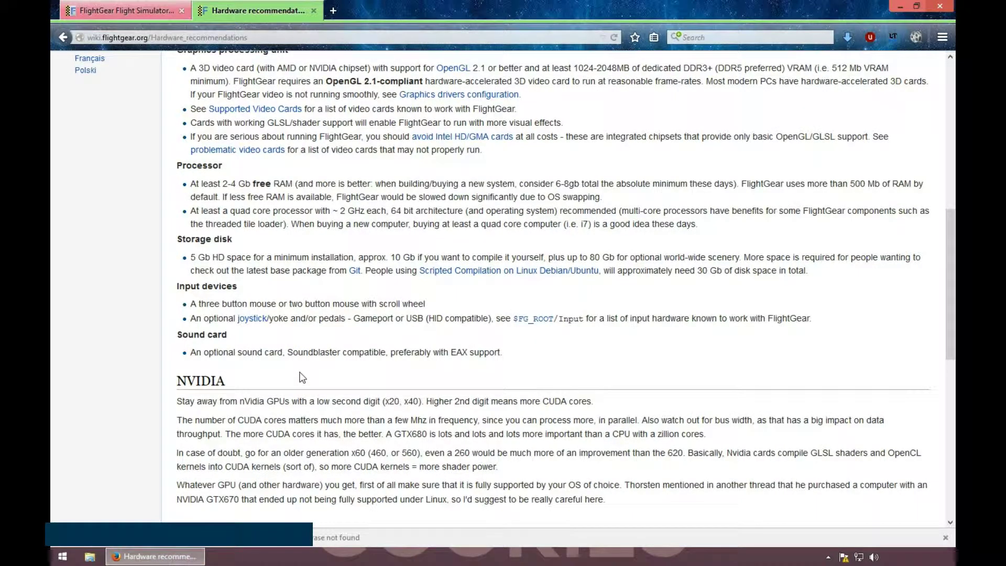
pyautogui.scroll(8, 301, 367)
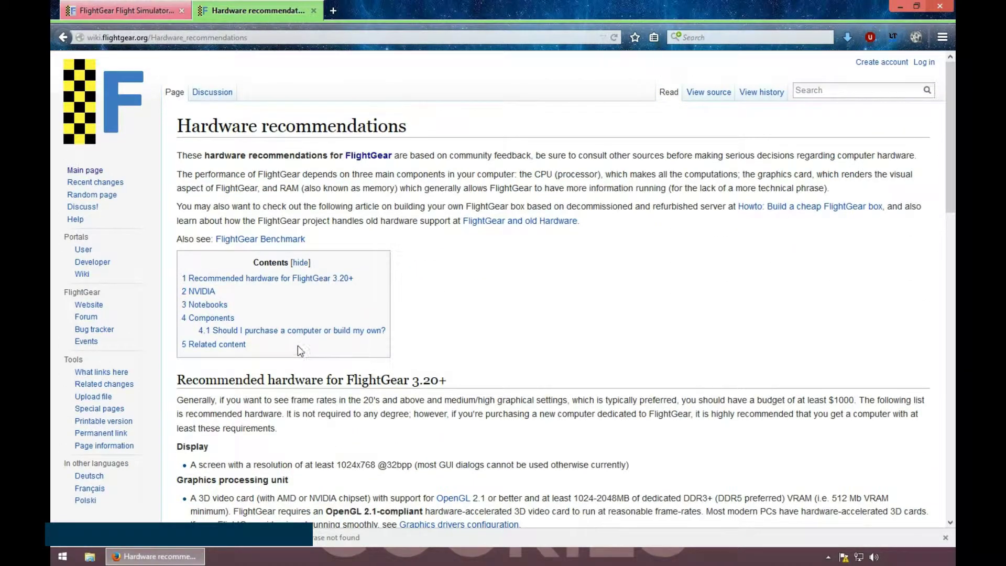
pyautogui.scroll(-4, 298, 348)
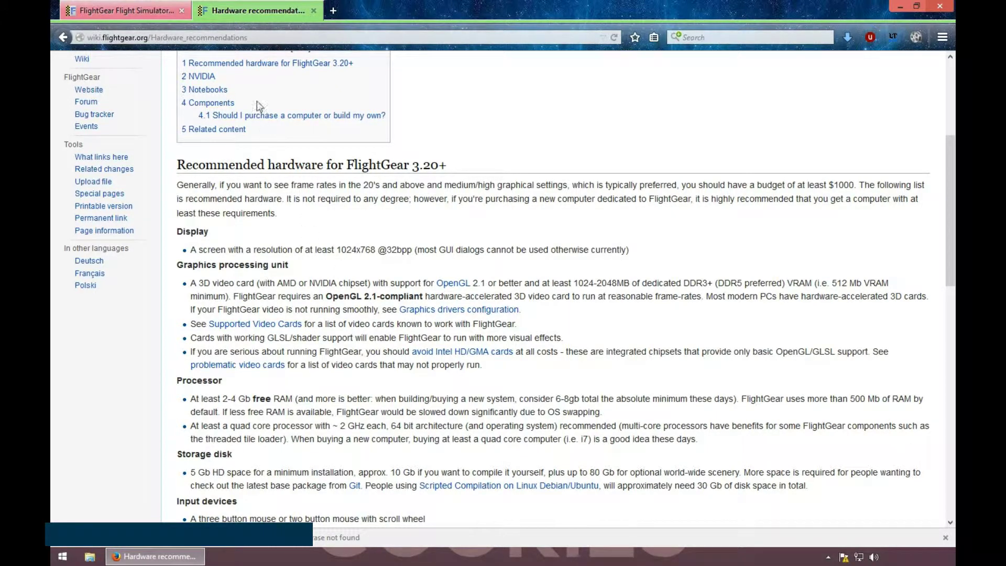
pyautogui.click(313, 11)
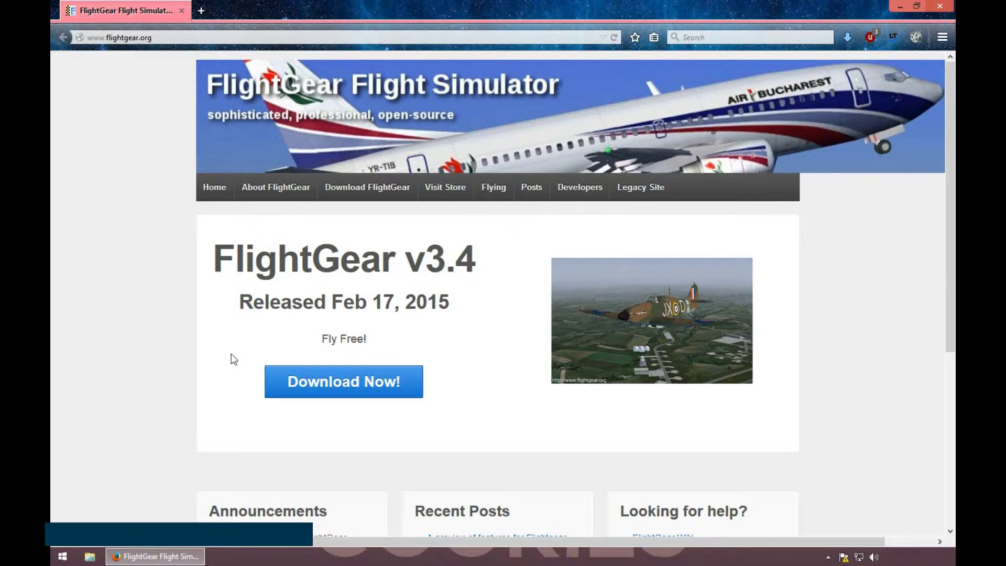
# Step: Cancel the SourceForge download of Setup FlightGear 3.4.0.exe and return to Download Central
pyautogui.click(346, 392)
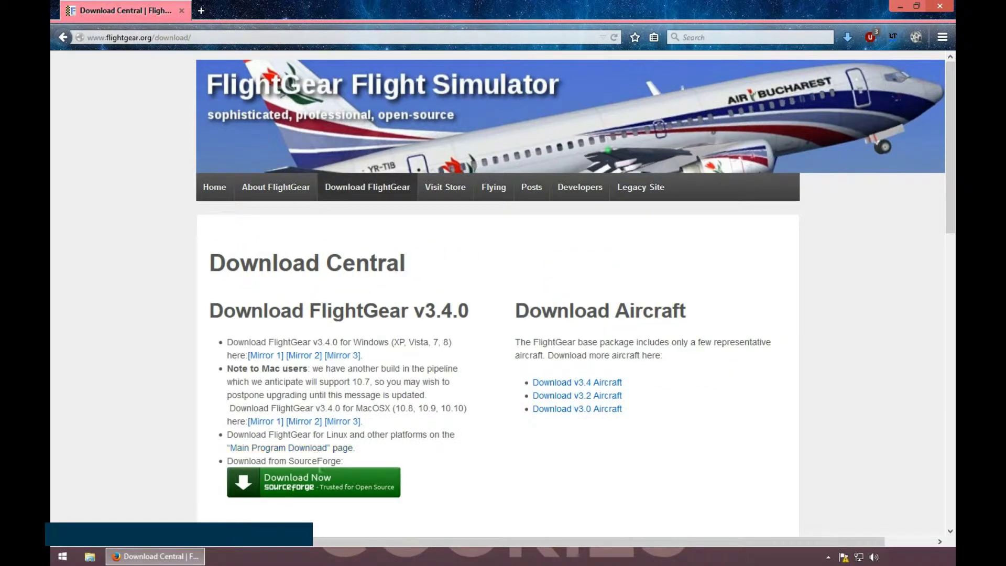
pyautogui.click(272, 497)
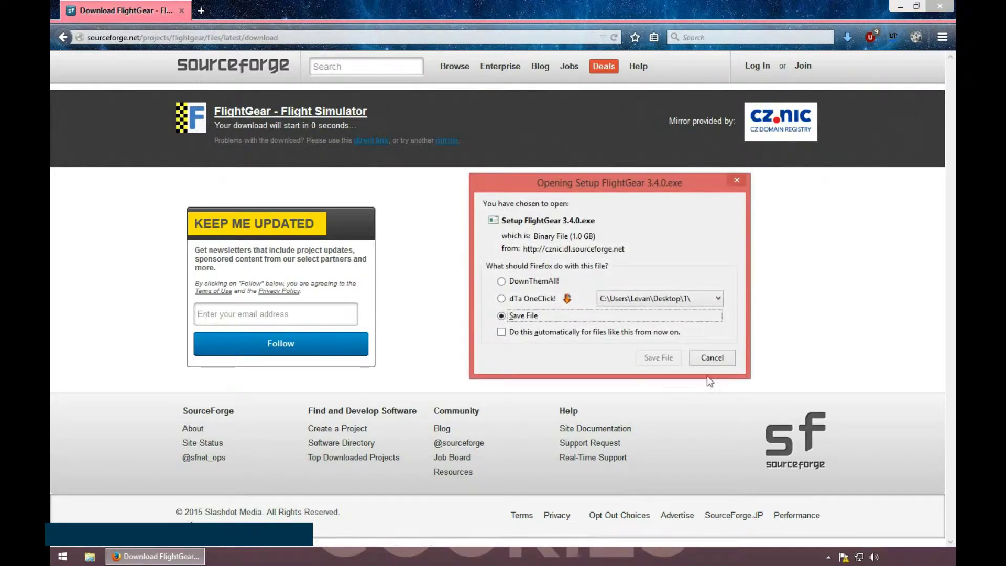
pyautogui.click(712, 355)
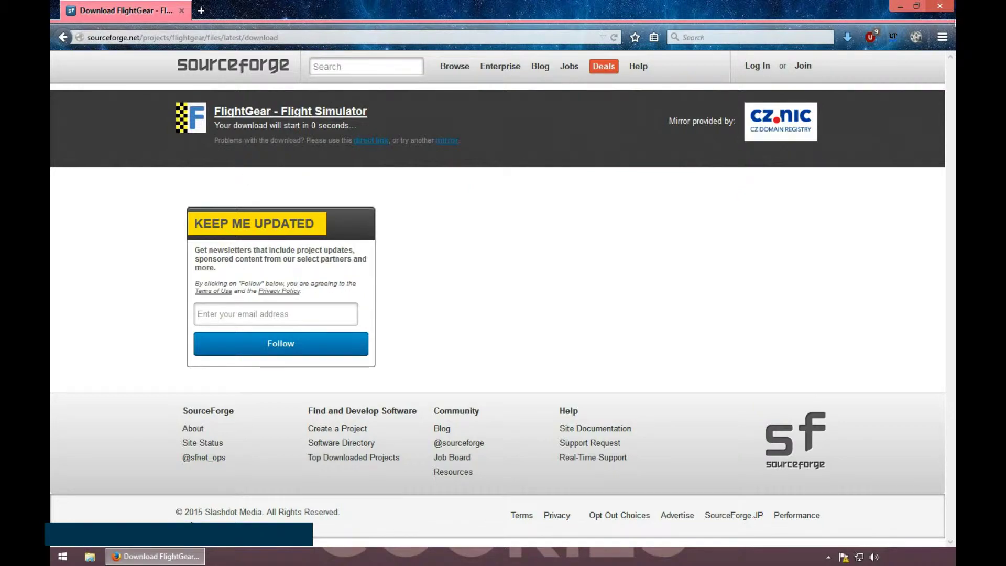
pyautogui.click(63, 37)
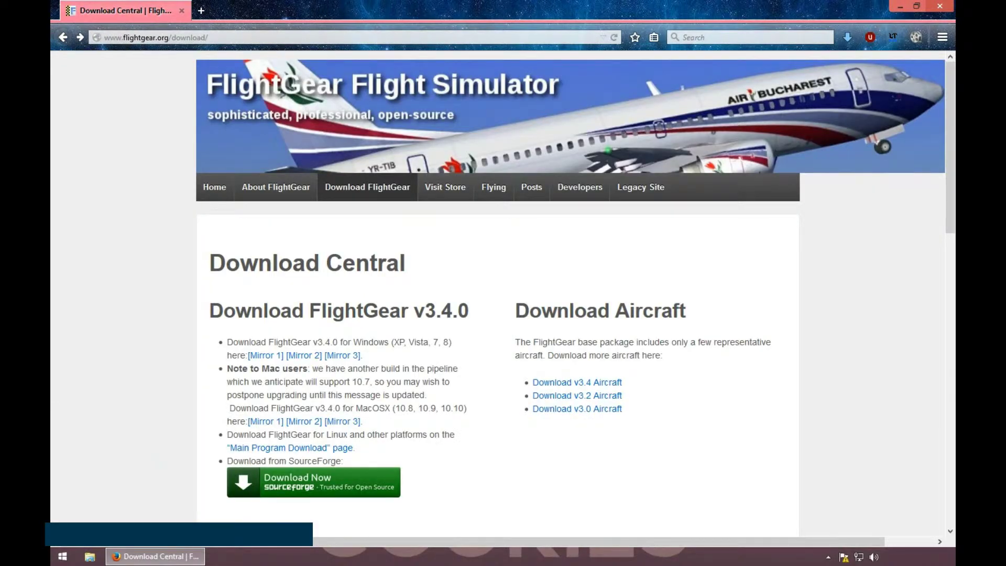
pyautogui.click(155, 556)
pyautogui.moveTo(303, 55); pyautogui.dragTo(461, 241)
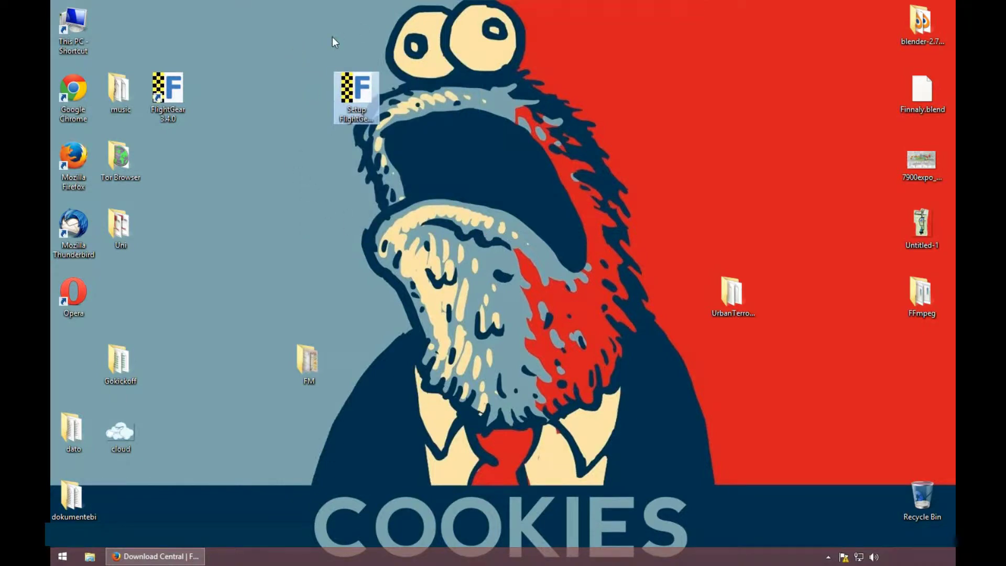
pyautogui.click(296, 77)
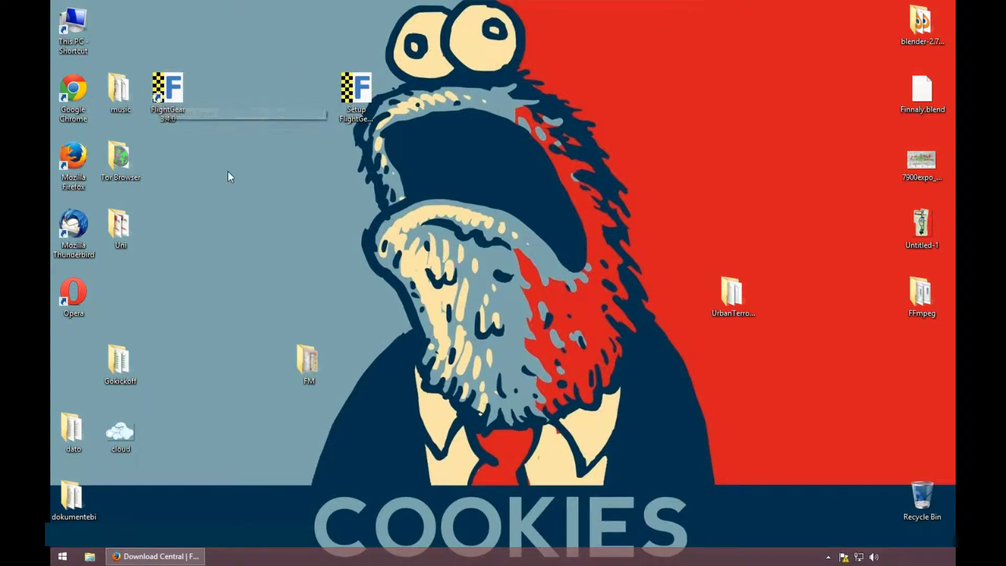
pyautogui.doubleClick(175, 94)
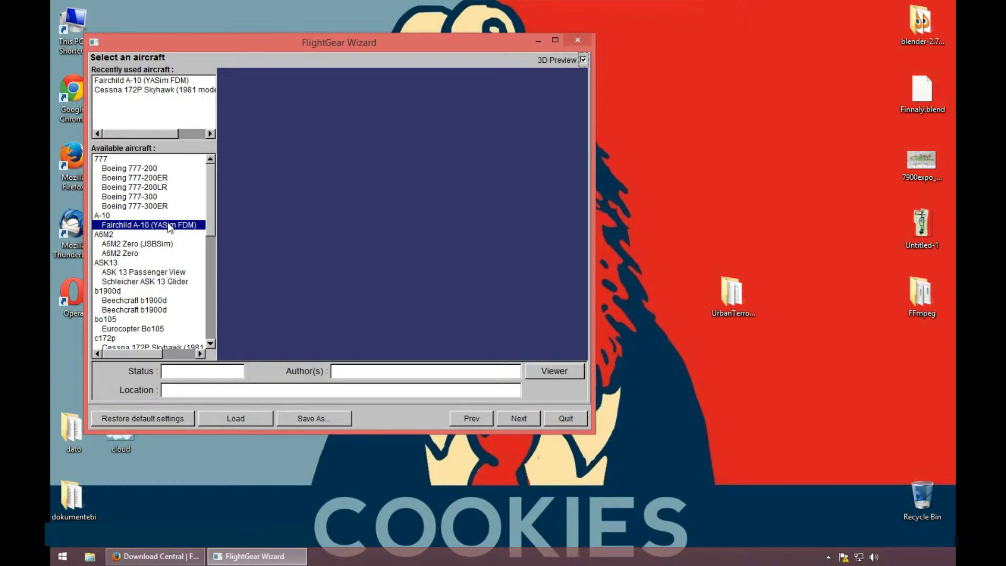
pyautogui.click(578, 39)
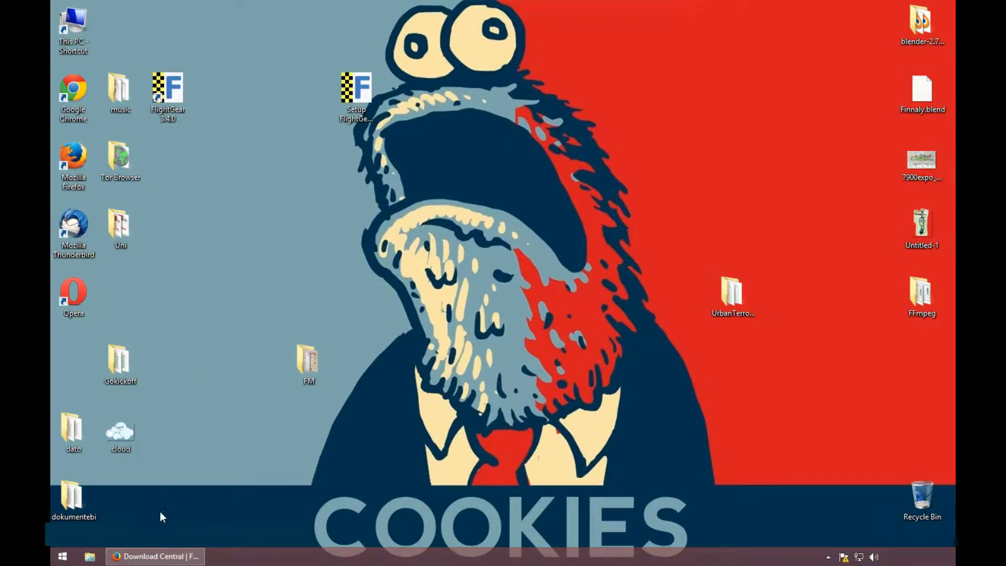
# Step: From the flightgear.org home page, open Download Aircraft and Download Scenery in new tabs
pyautogui.click(145, 557)
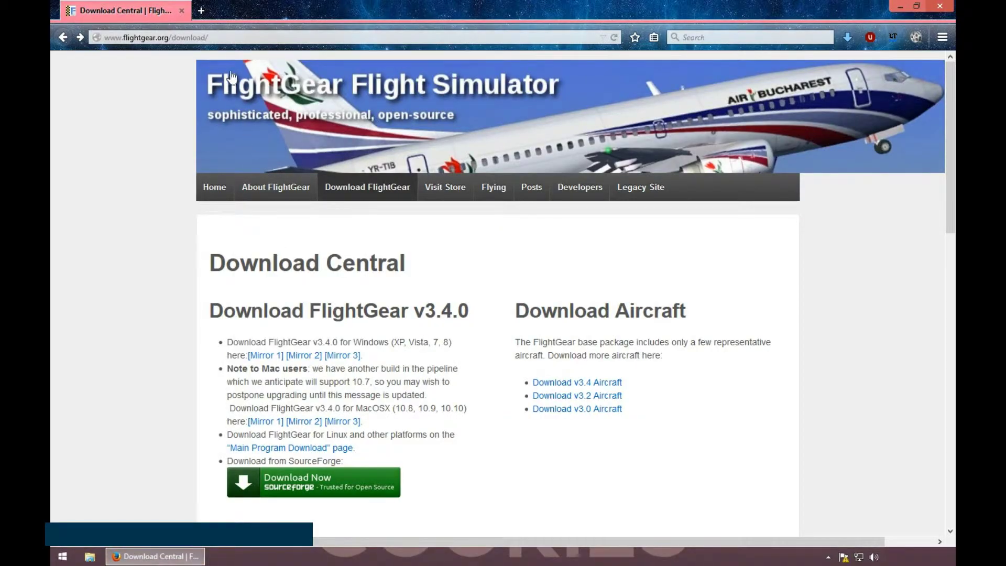
pyautogui.click(302, 62)
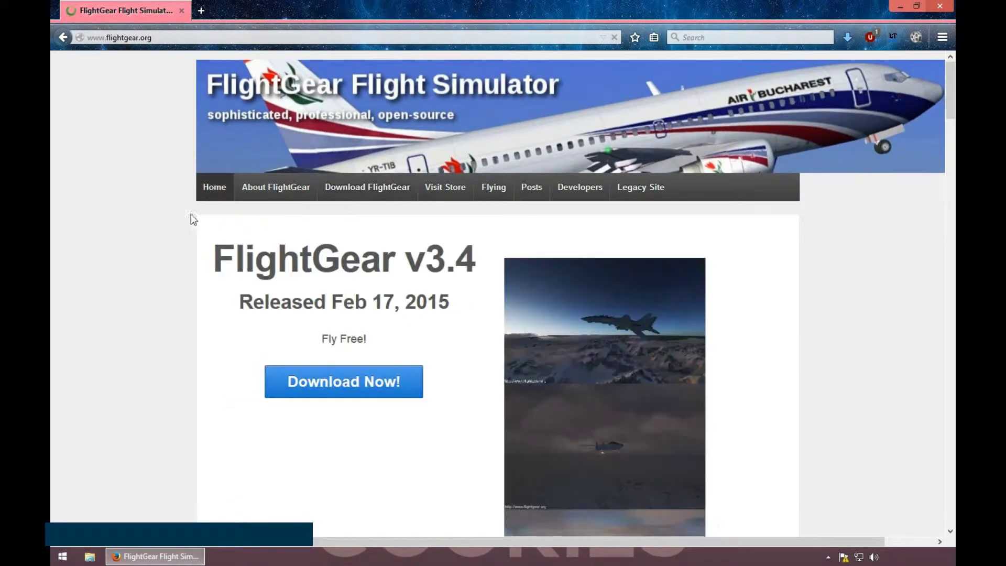
pyautogui.moveTo(345, 195)
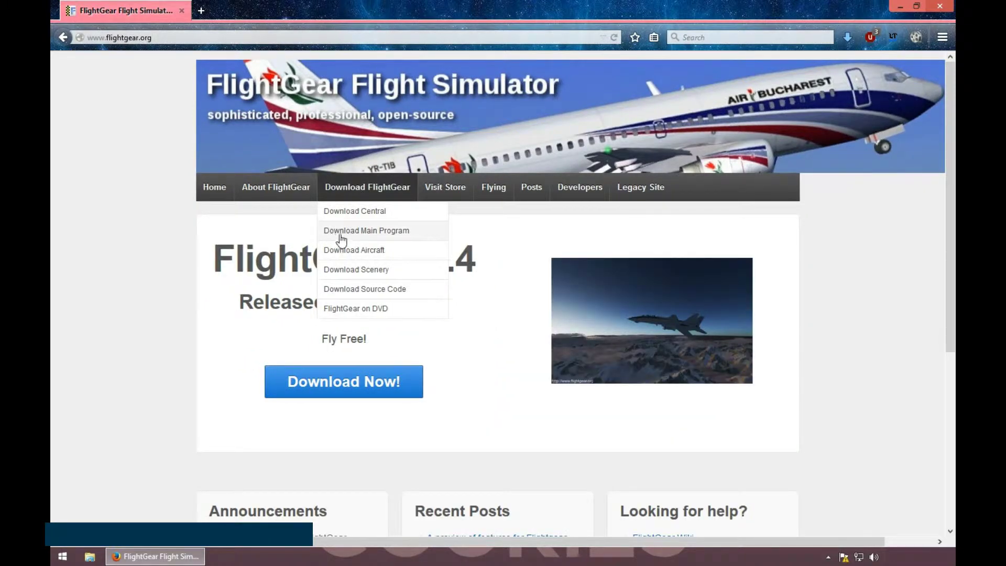
pyautogui.middleClick(351, 274)
pyautogui.middleClick(350, 274)
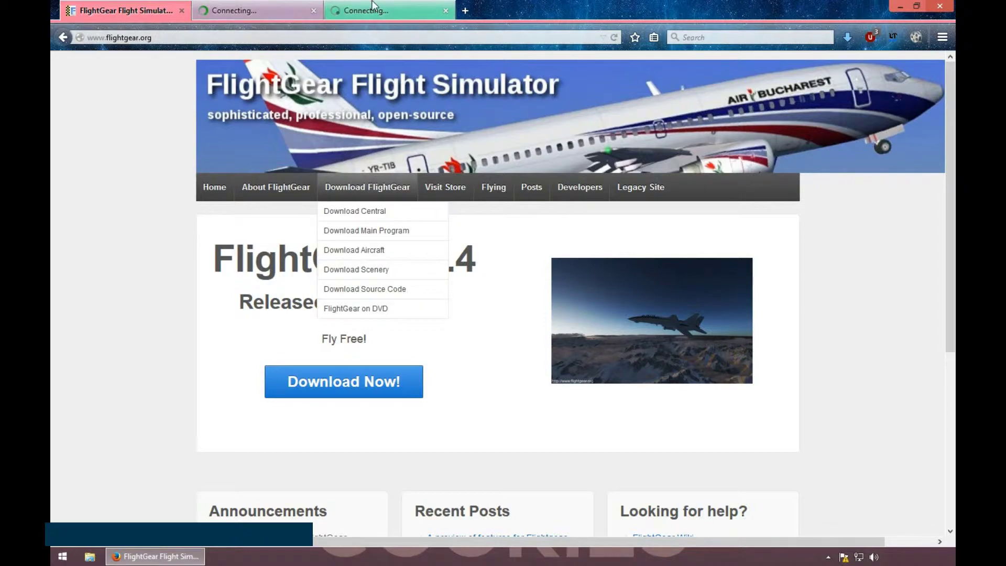
pyautogui.click(258, 15)
# Step: Try the Exterior model filter at simple models, restore it to animated, and scroll the aircraft list
pyautogui.scroll(-7, 172, 326)
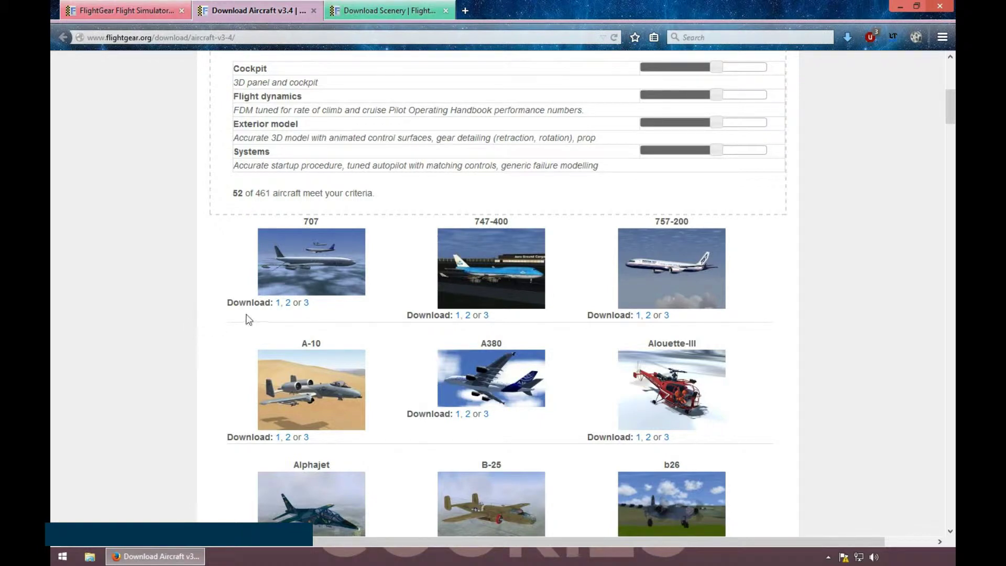
pyautogui.scroll(3, 427, 270)
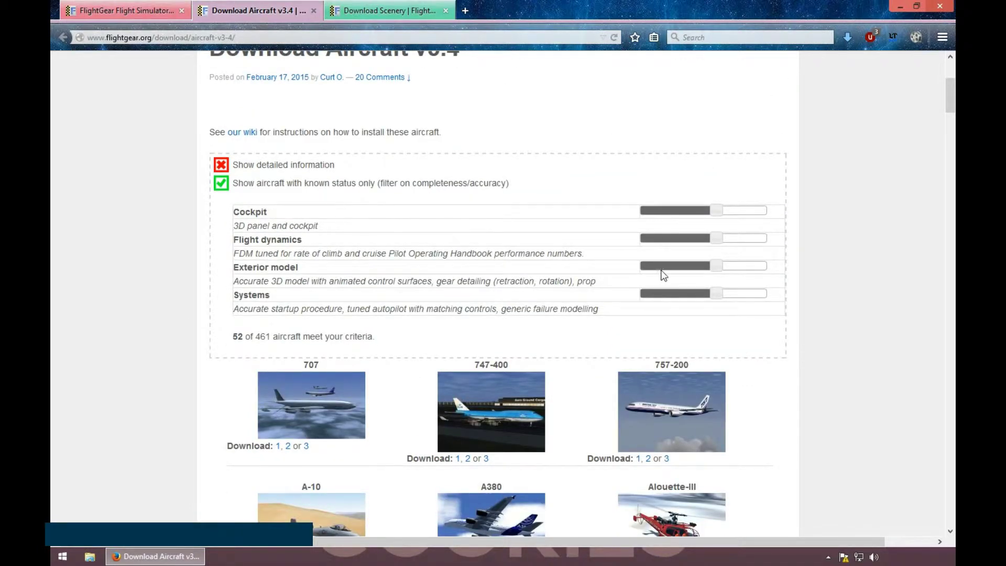
pyautogui.click(719, 266)
pyautogui.moveTo(719, 266); pyautogui.dragTo(665, 268)
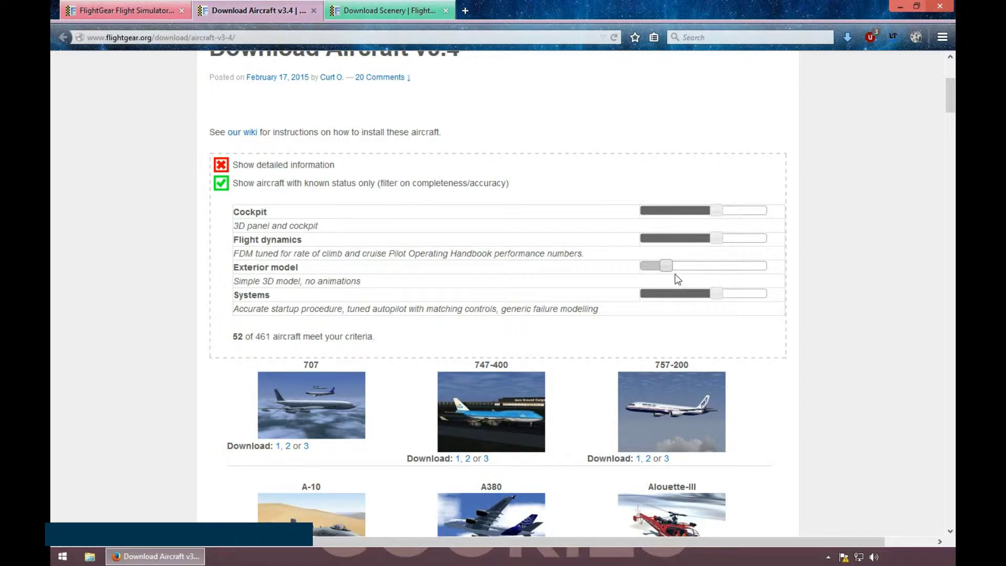
pyautogui.scroll(-4, 382, 313)
pyautogui.scroll(5, 383, 313)
pyautogui.moveTo(665, 335); pyautogui.dragTo(719, 334)
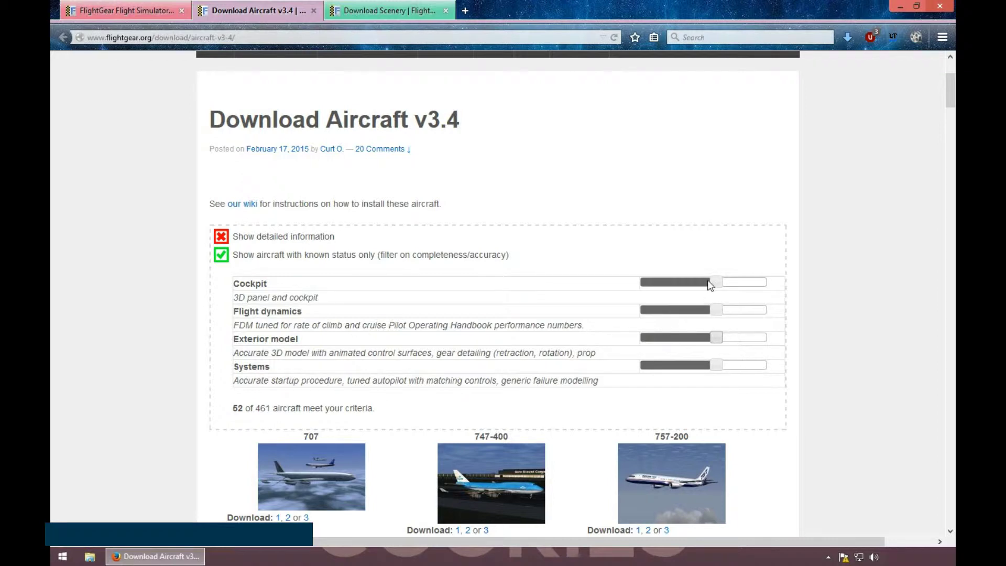
pyautogui.scroll(-6, 718, 309)
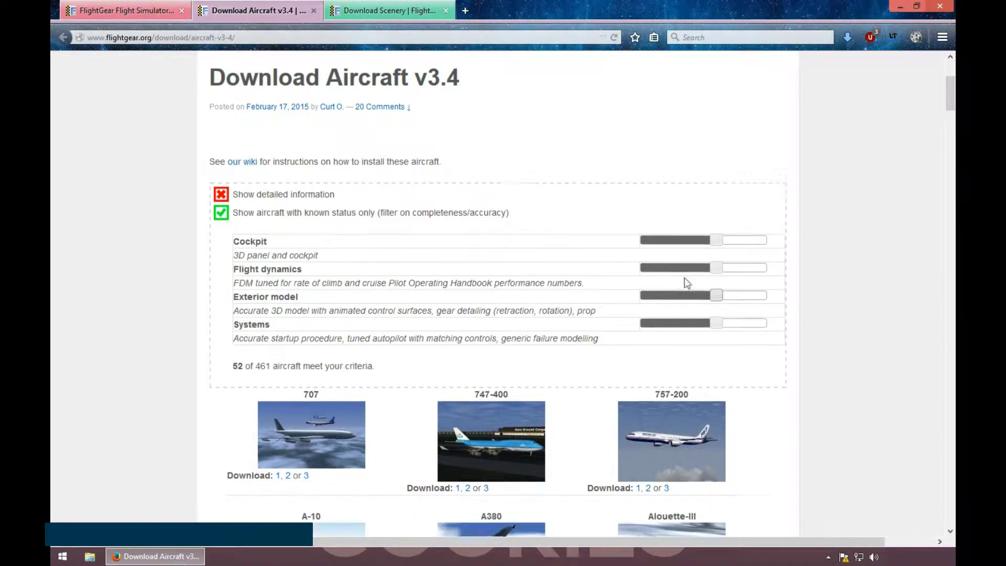
pyautogui.scroll(-2, 388, 322)
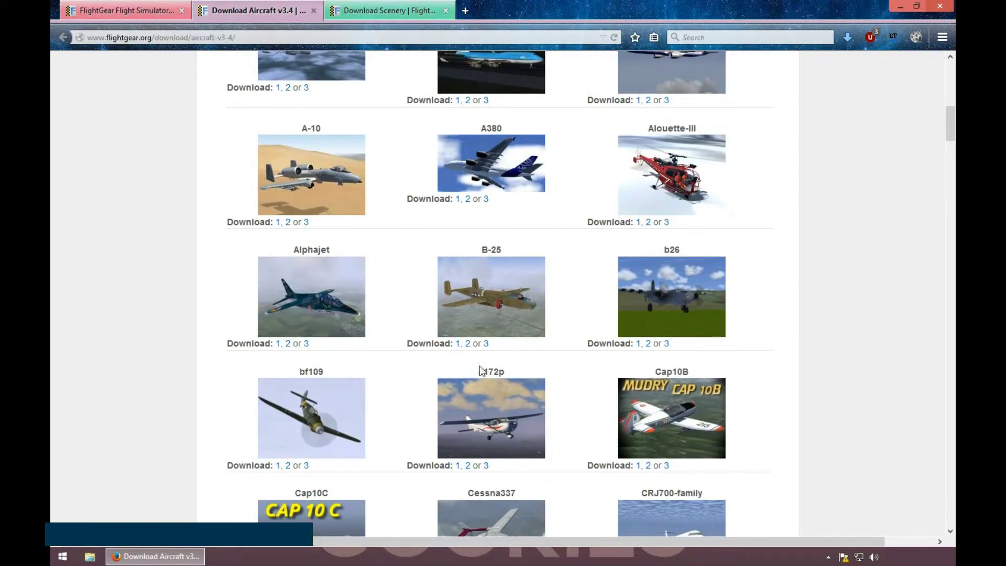
pyautogui.scroll(-3, 519, 403)
# Step: Download the bf109 aircraft zip from the second mirror and save it to the desktop
pyautogui.click(287, 321)
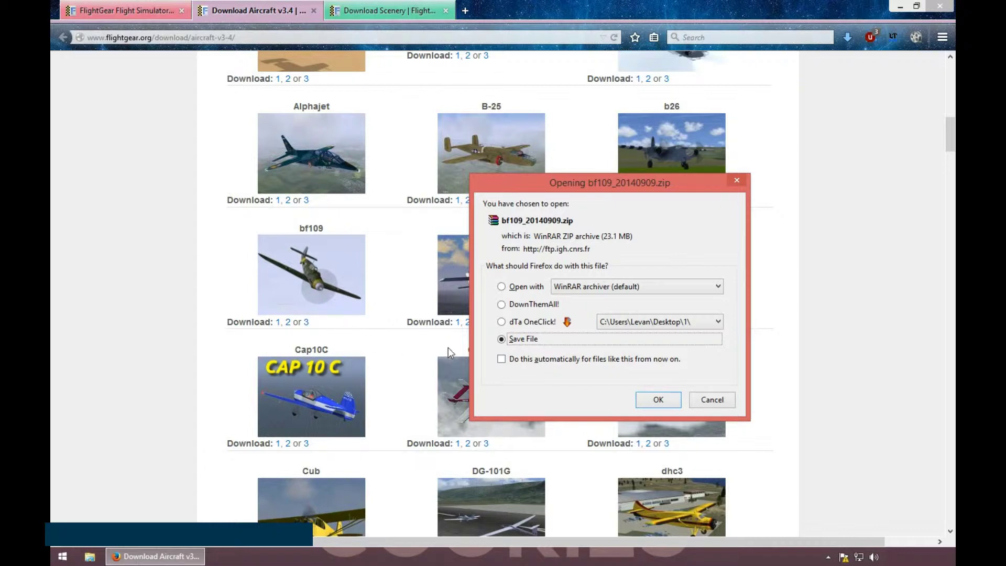
pyautogui.click(659, 400)
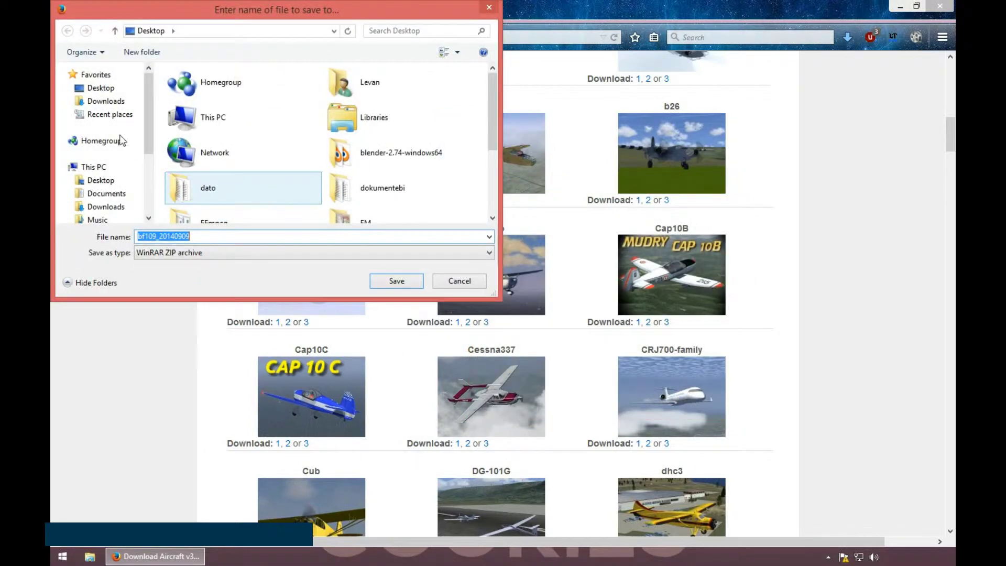
pyautogui.click(399, 281)
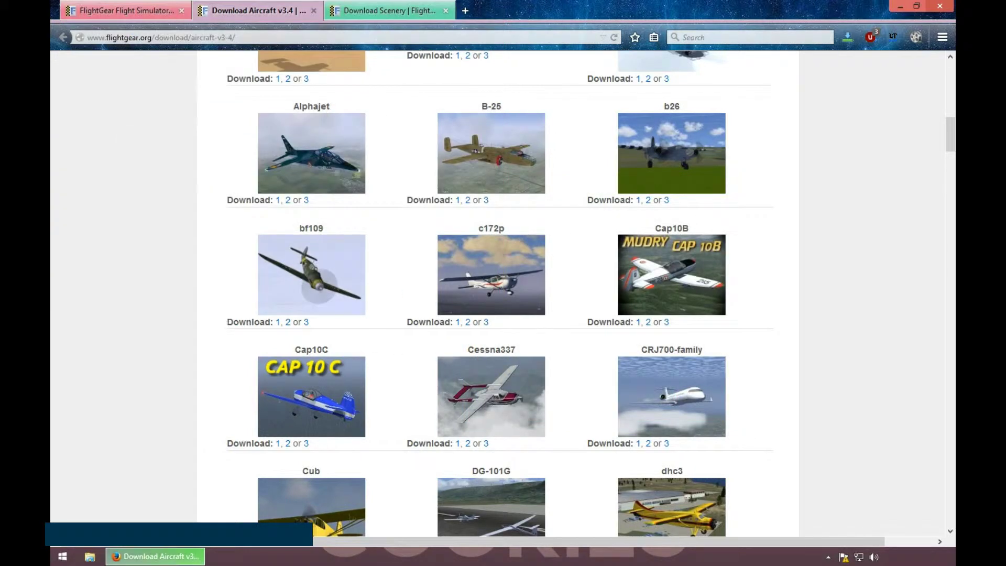
# Step: Search the web for 'bf109 flightgear' and open the Messerschmitt Bf 109 FlightGear wiki page
pyautogui.moveTo(291, 228); pyautogui.dragTo(338, 230)
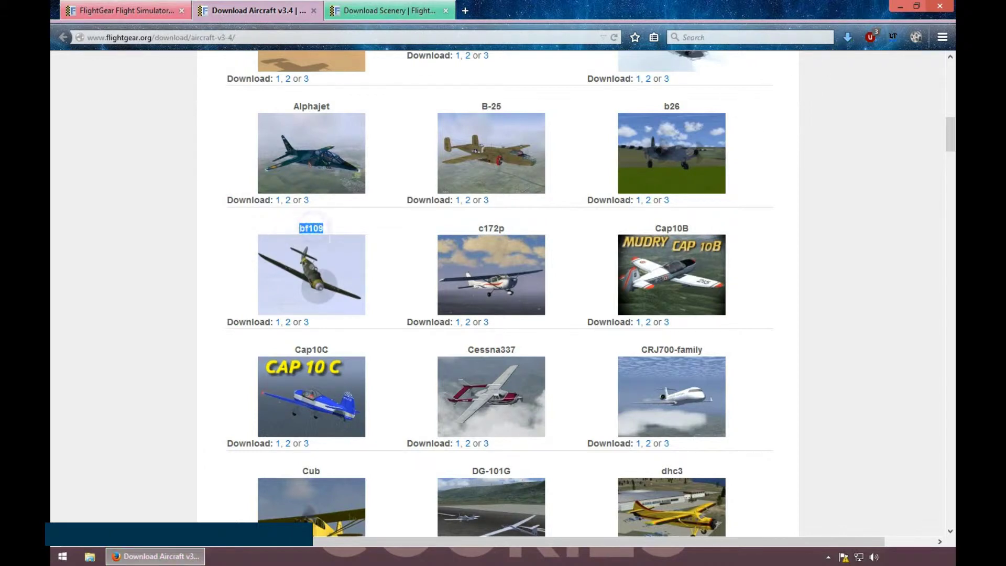
pyautogui.rightClick(313, 228)
pyautogui.click(356, 296)
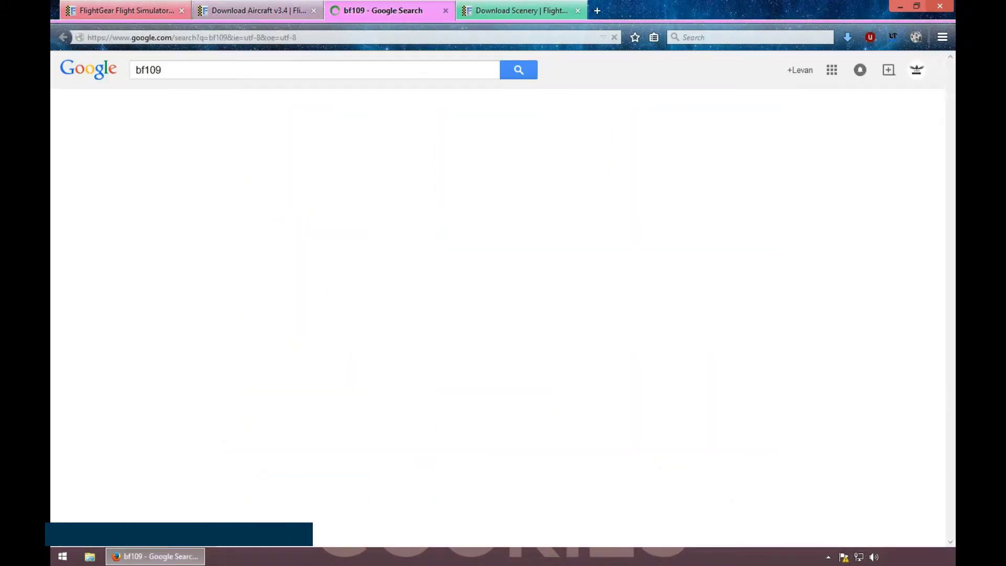
pyautogui.click(198, 72)
pyautogui.write('flightgear')
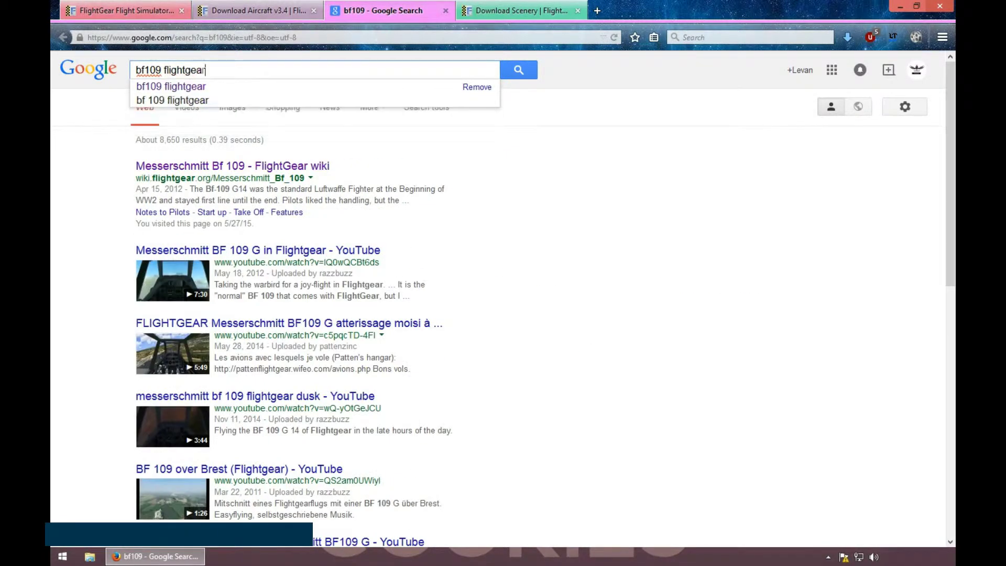
pyautogui.press('Return')
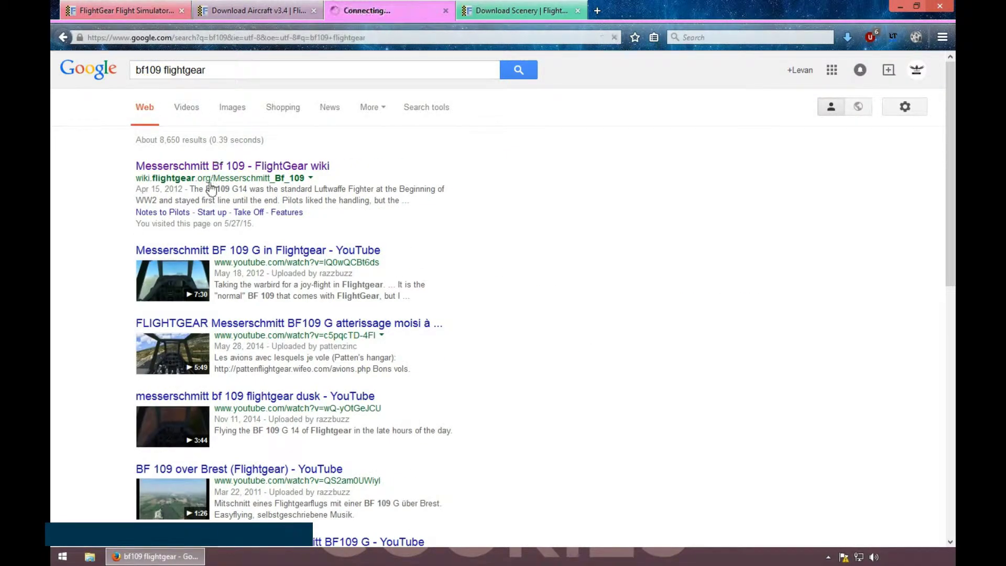
pyautogui.click(194, 168)
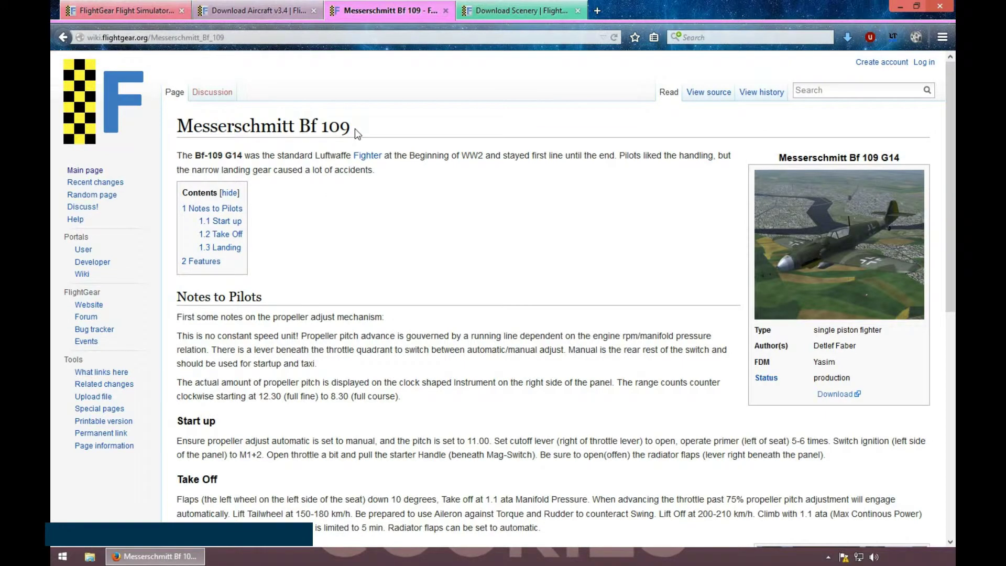
# Step: Read through the Bf 109 wiki article, then close its tab
pyautogui.scroll(-3, 349, 199)
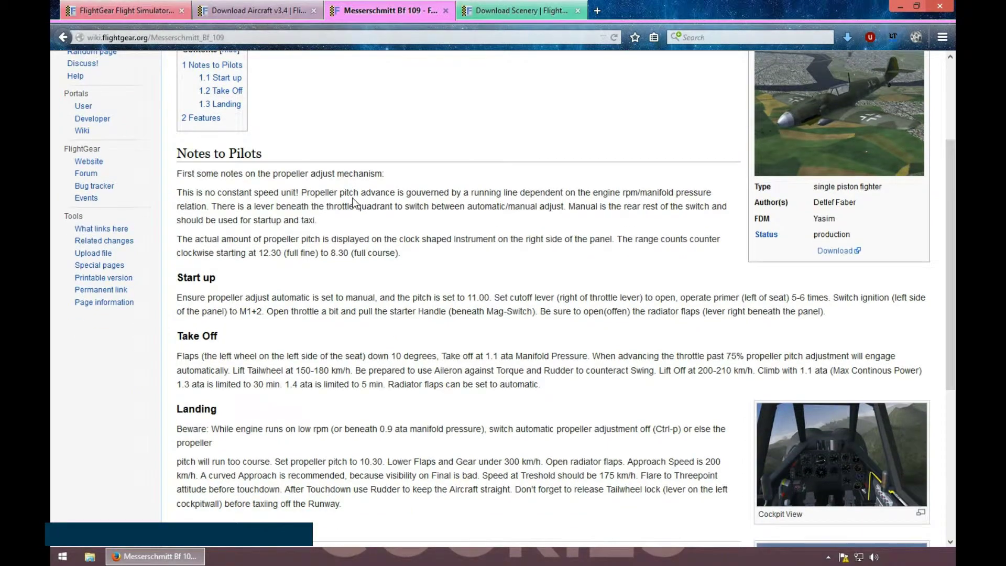
pyautogui.scroll(-3, 360, 219)
pyautogui.scroll(-3, 419, 222)
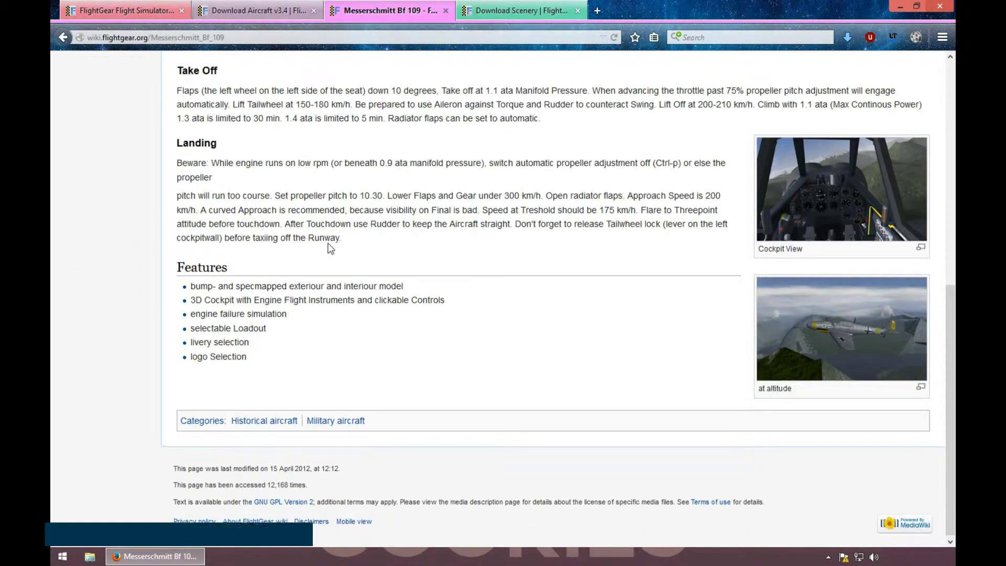
pyautogui.scroll(3, 419, 223)
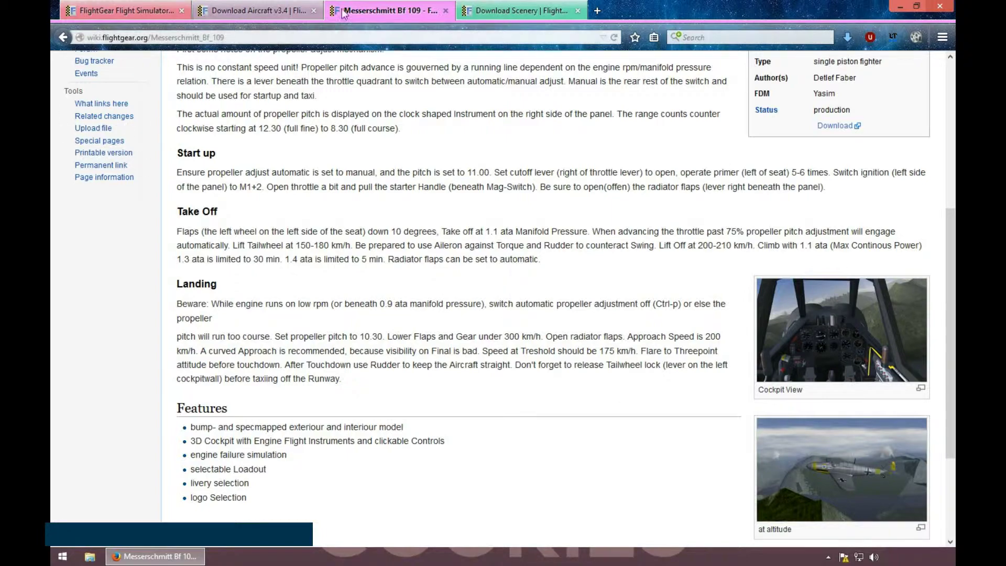
pyautogui.scroll(2, 333, 192)
pyautogui.scroll(4, 333, 187)
pyautogui.middleClick(384, 10)
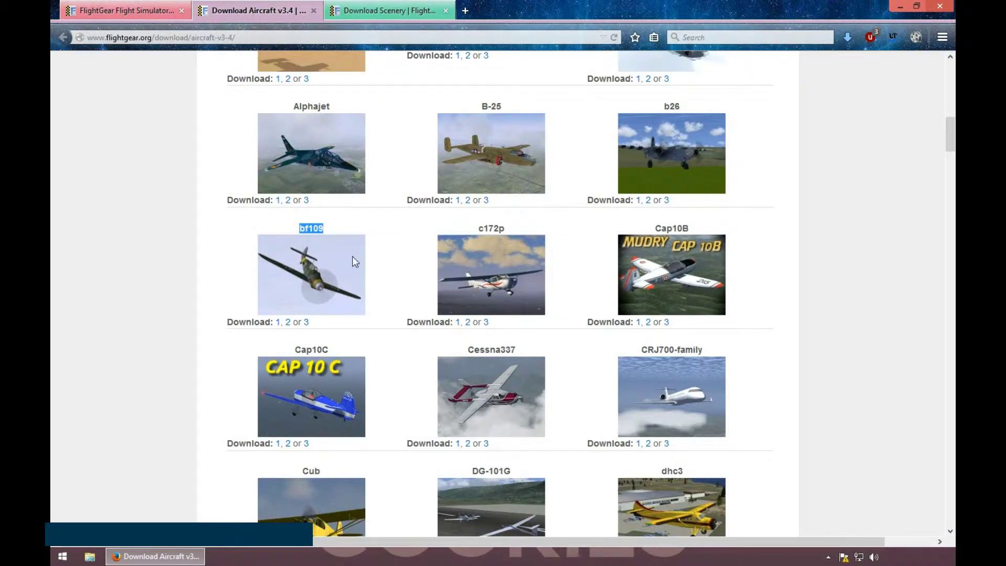
# Step: Open the FlightGear 3.4.0 shortcut's file location from its Properties, then close the dialog
pyautogui.click(155, 556)
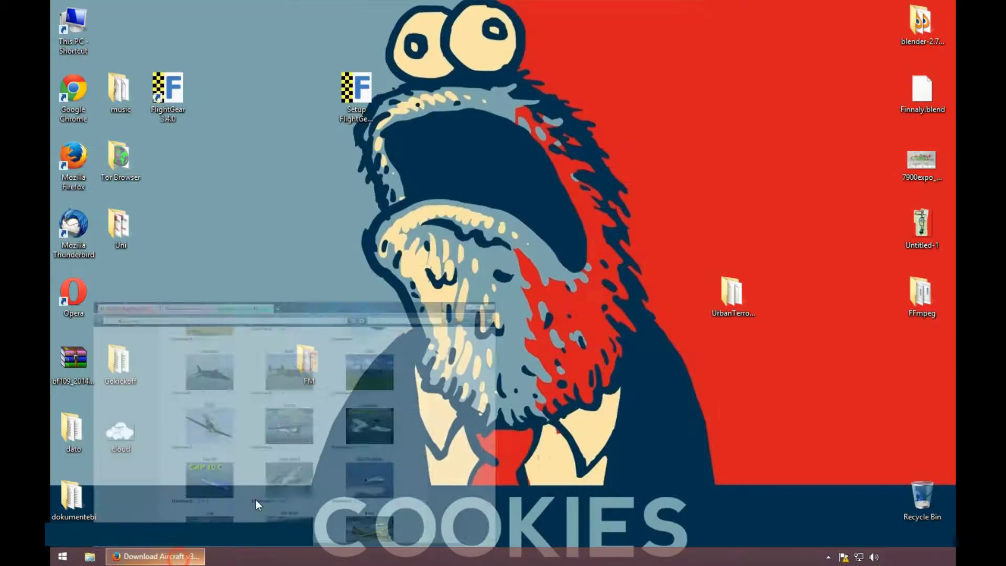
pyautogui.rightClick(165, 112)
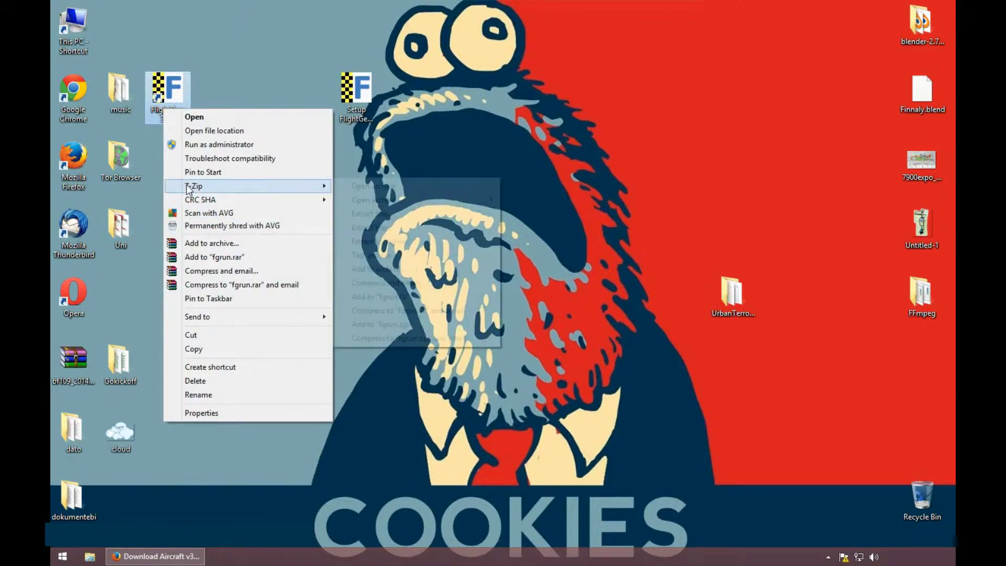
pyautogui.moveTo(182, 187)
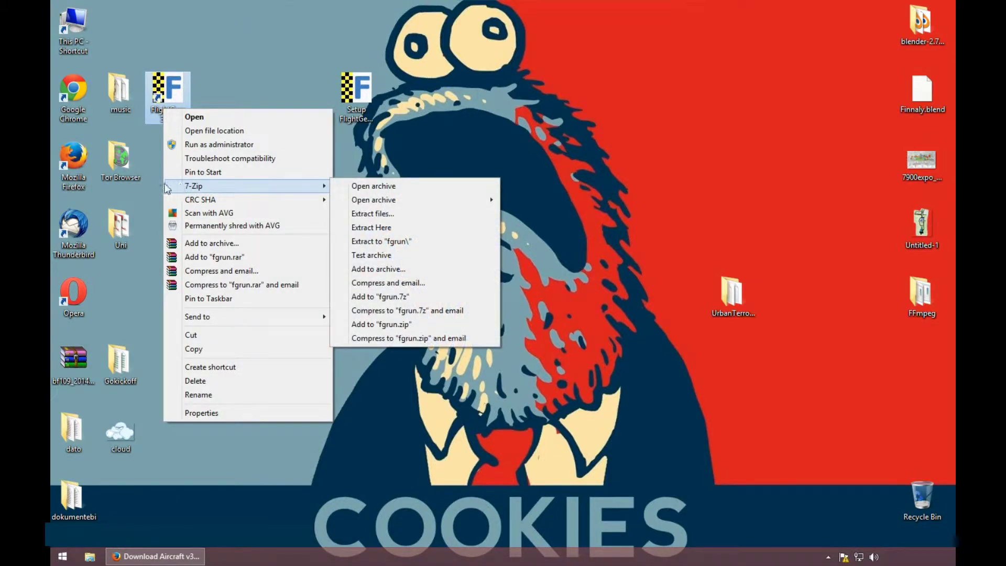
pyautogui.click(201, 413)
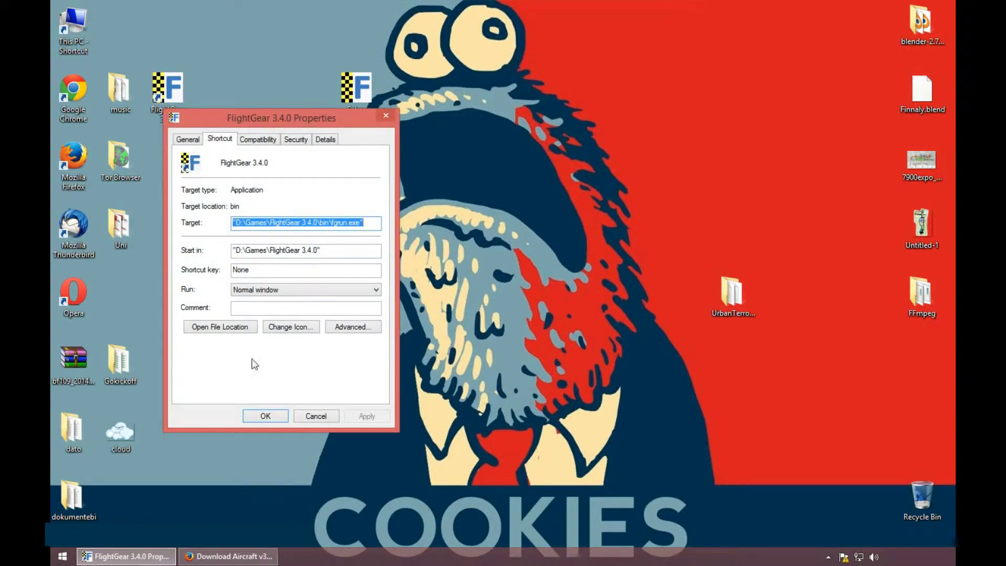
pyautogui.click(220, 326)
pyautogui.click(166, 361)
pyautogui.click(314, 411)
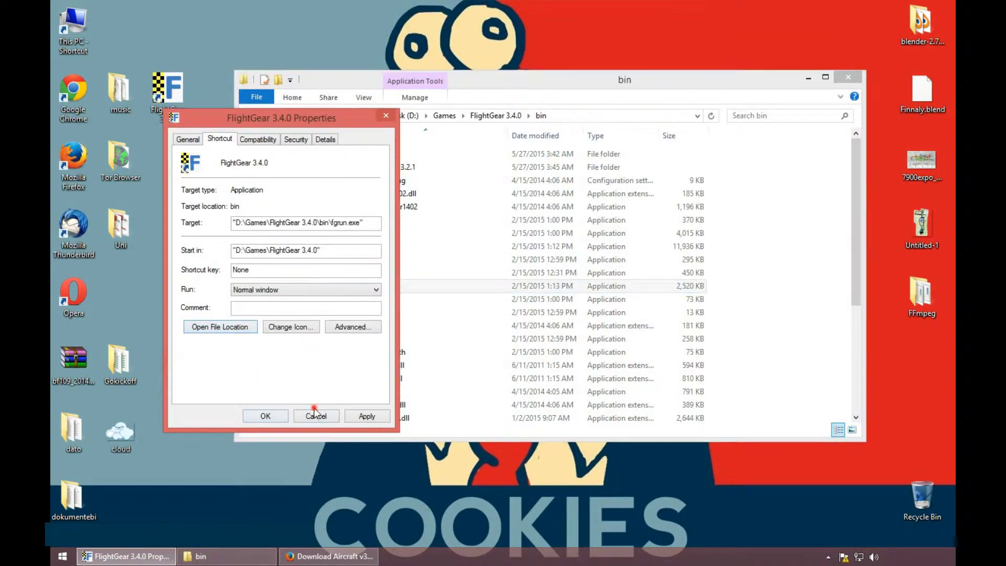
pyautogui.click(310, 416)
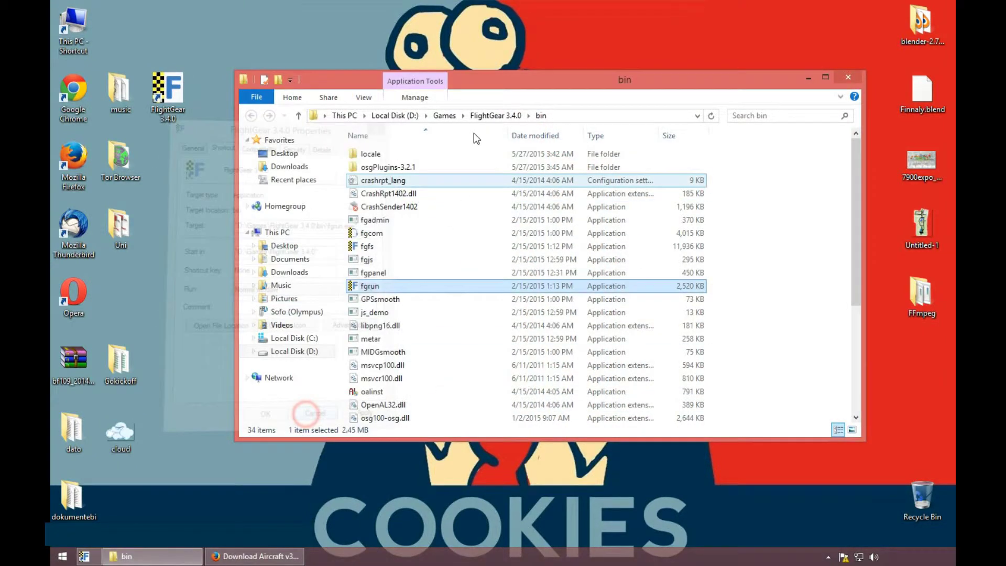
# Step: Navigate to the FlightGear 3.4.0\data\Aircraft folder
pyautogui.click(500, 118)
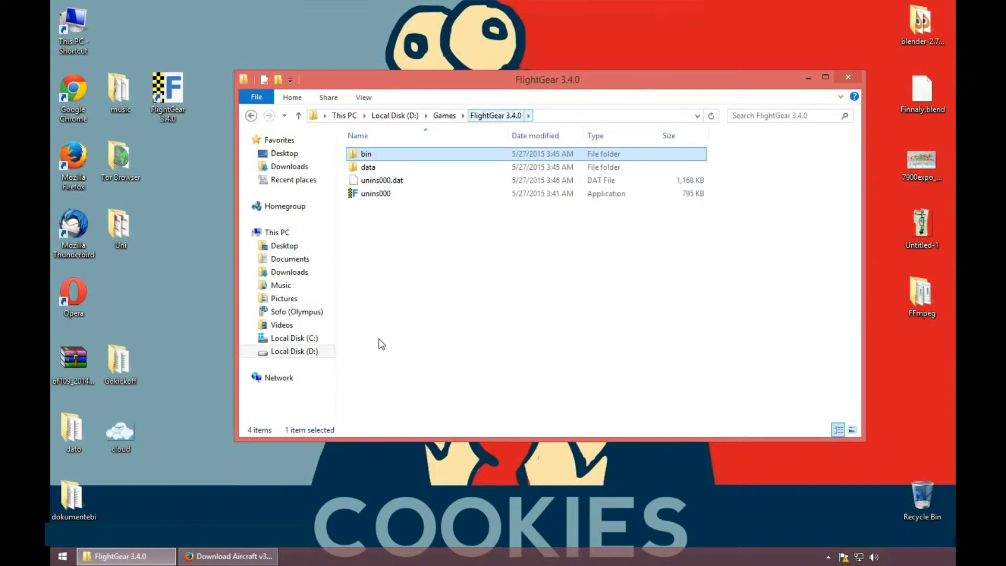
pyautogui.click(411, 292)
pyautogui.doubleClick(367, 167)
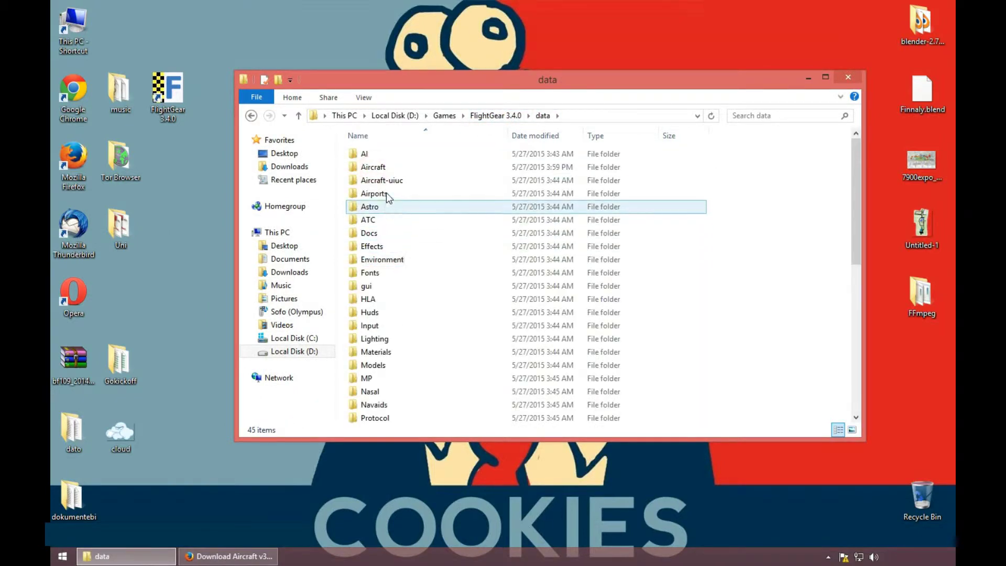
pyautogui.click(381, 168)
pyautogui.doubleClick(381, 167)
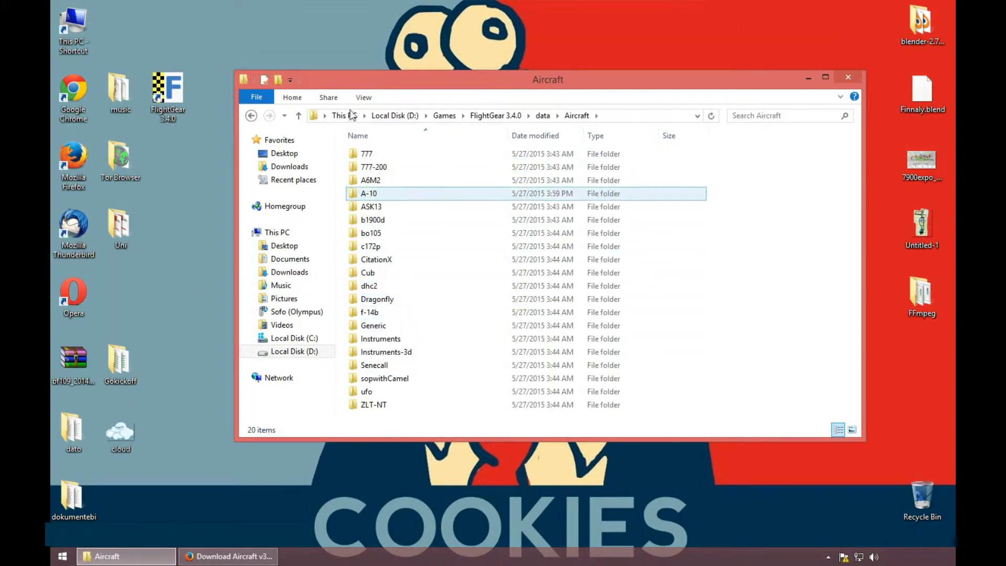
# Step: Open the bf109 zip in WinRAR, drag the bf109 folder into Aircraft, then close WinRAR
pyautogui.click(156, 304)
pyautogui.doubleClick(83, 362)
pyautogui.doubleClick(82, 365)
pyautogui.moveTo(367, 21); pyautogui.dragTo(944, 68)
pyautogui.moveTo(712, 178); pyautogui.dragTo(550, 427)
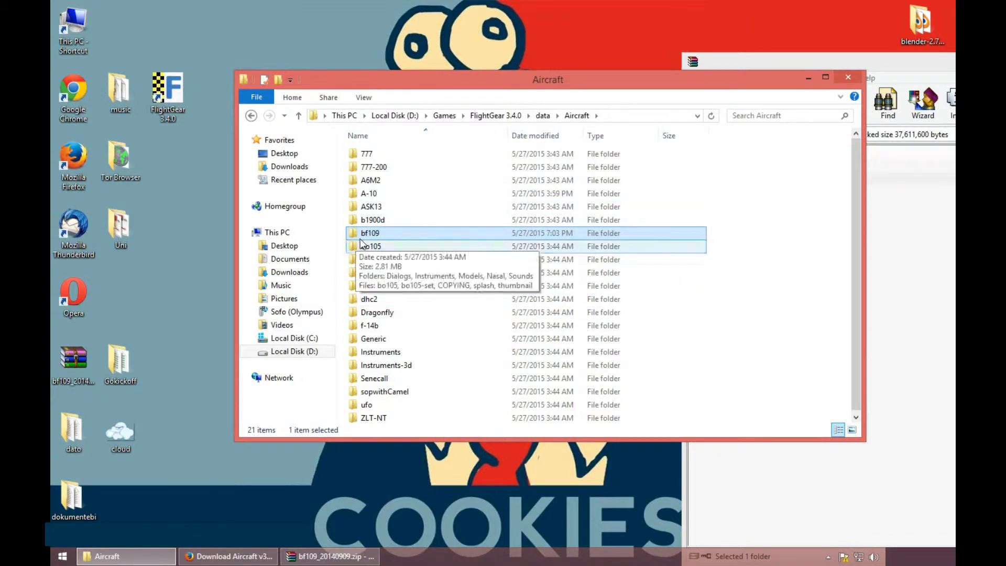
pyautogui.moveTo(852, 62); pyautogui.dragTo(373, 33)
pyautogui.click(855, 31)
pyautogui.click(859, 31)
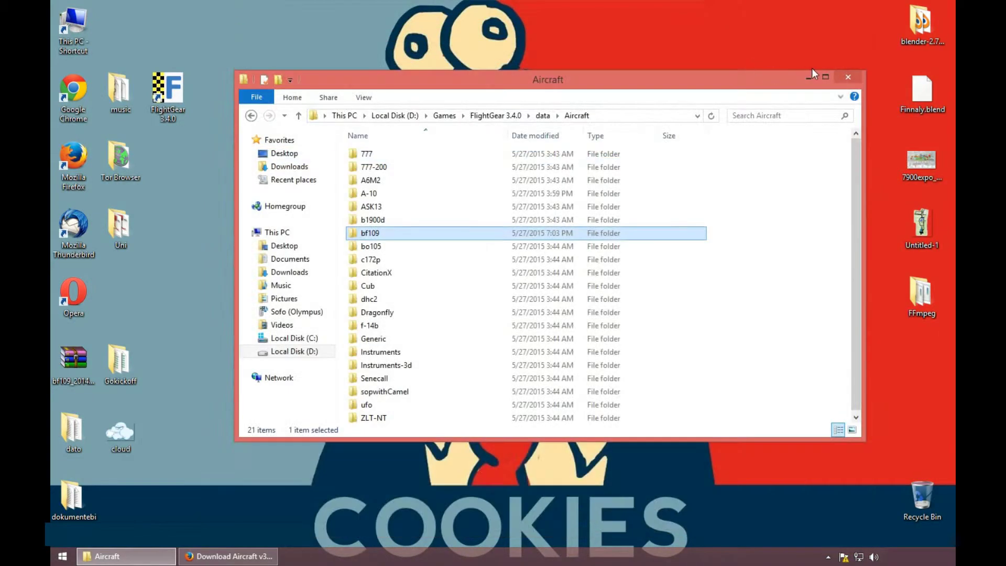
pyautogui.click(811, 73)
# Step: Launch FlightGear 3.4.0 from its shortcut and drag the bf109 zip to the Recycle Bin
pyautogui.click(177, 104)
pyautogui.doubleClick(179, 103)
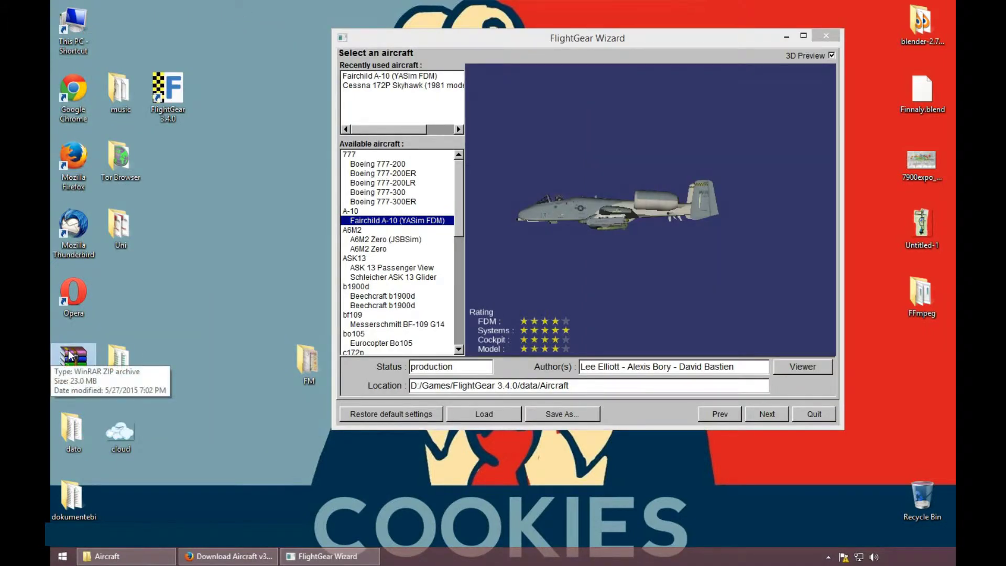
pyautogui.moveTo(69, 355); pyautogui.dragTo(918, 493)
# Step: Select the Messerschmitt BF-109 G14 and dismiss the missing simpleclock-ger.xml error messages
pyautogui.moveTo(602, 34); pyautogui.dragTo(446, 31)
pyautogui.click(226, 320)
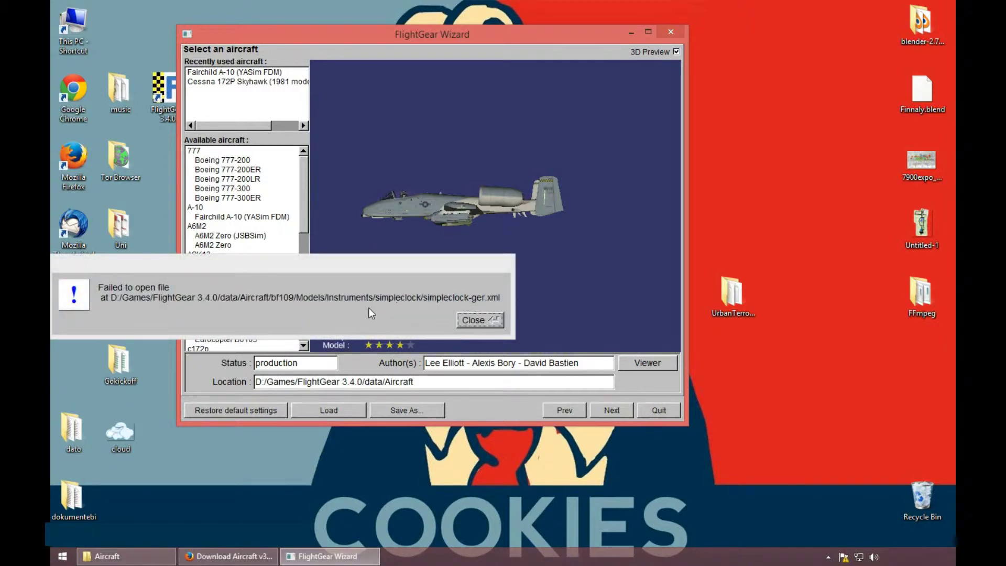
pyautogui.click(473, 321)
pyautogui.click(253, 311)
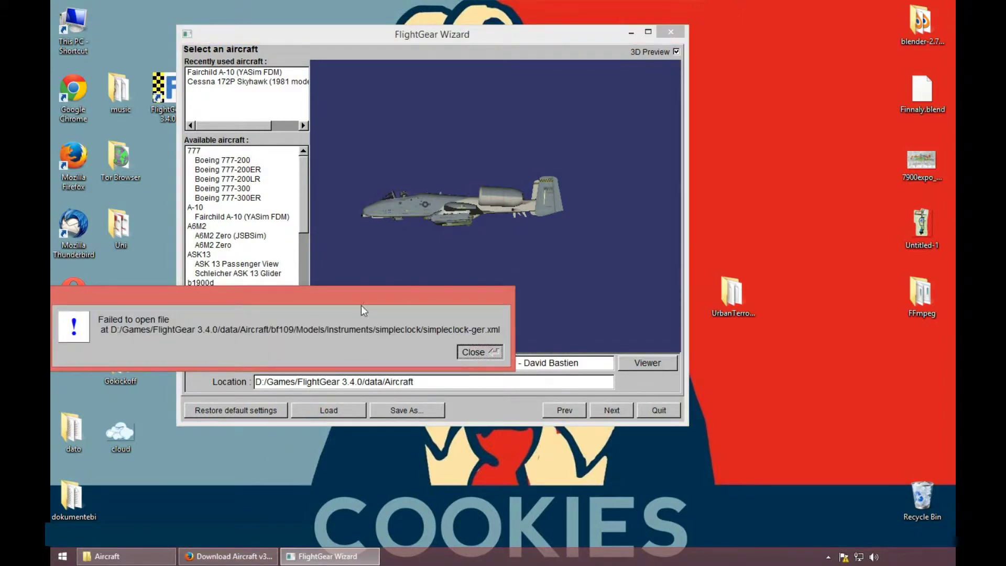
pyautogui.click(473, 352)
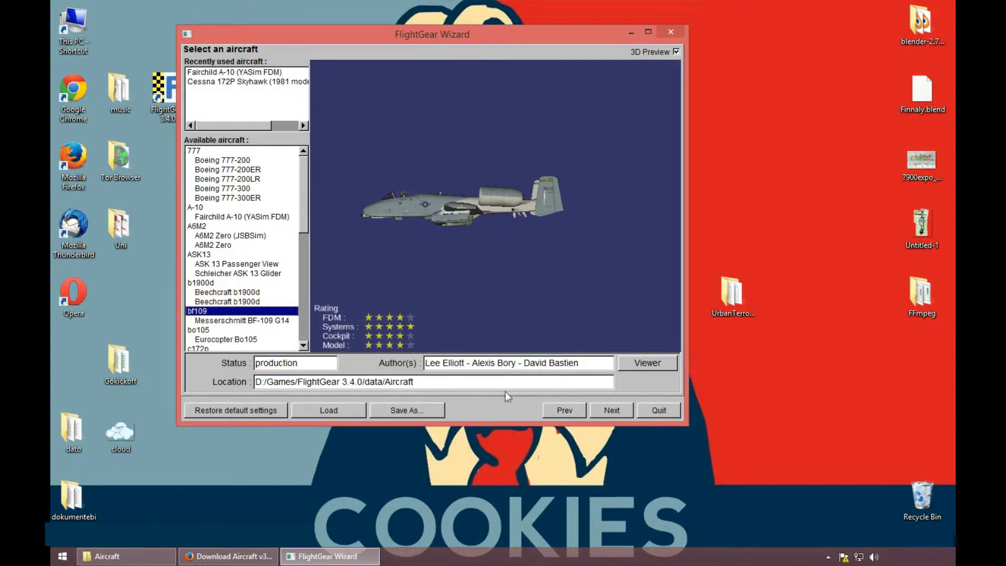
# Step: Pick CL64 Washington Hospital as the start location and run the BF-109 flight
pyautogui.click(601, 411)
pyautogui.scroll(12, 372, 232)
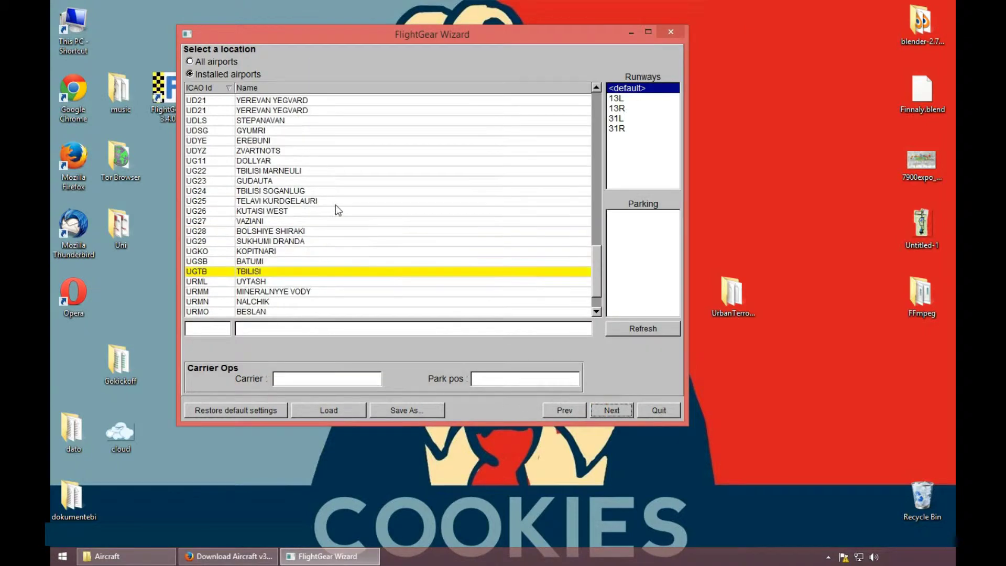
pyautogui.scroll(3, 328, 164)
pyautogui.click(283, 151)
pyautogui.click(625, 413)
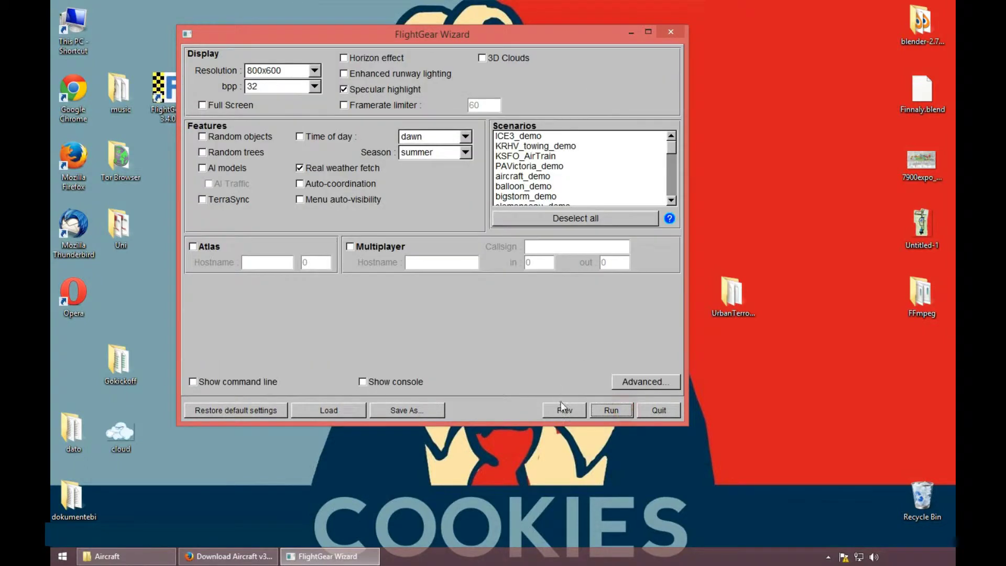
pyautogui.click(614, 412)
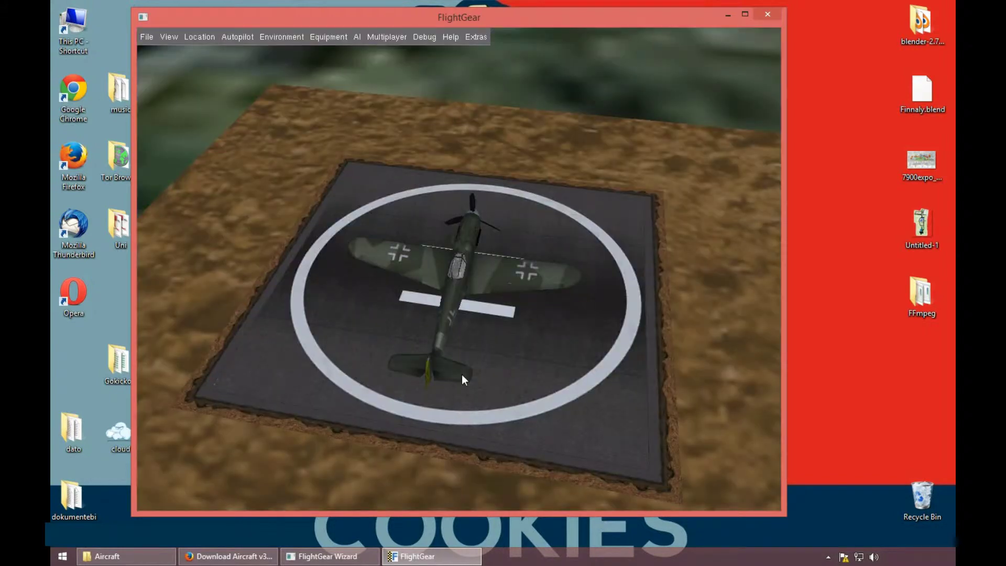
# Step: Tilt the camera to show the horizon and read the BF-109's Aircraft Help
pyautogui.click(250, 558)
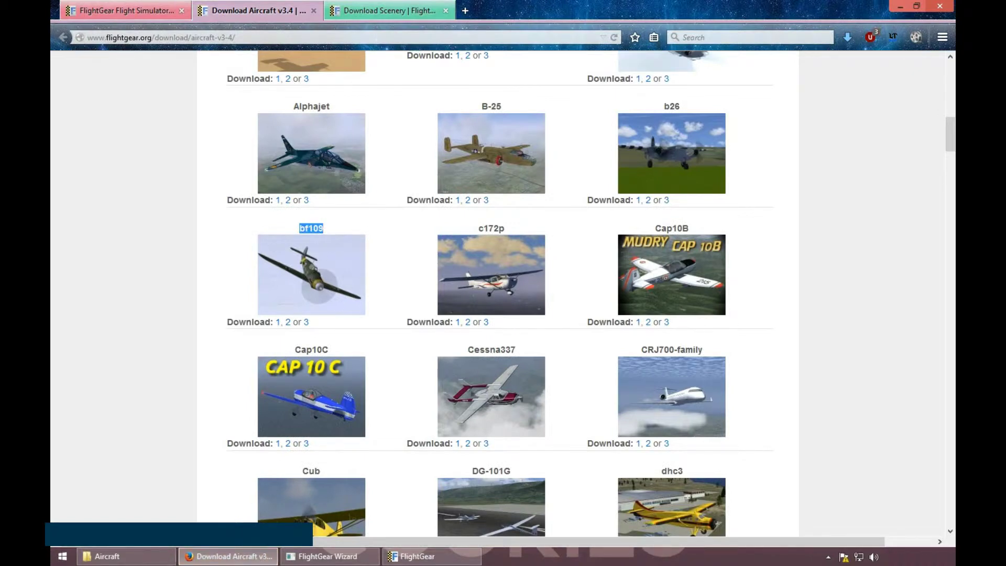
pyautogui.click(226, 556)
pyautogui.moveTo(516, 343); pyautogui.dragTo(509, 271)
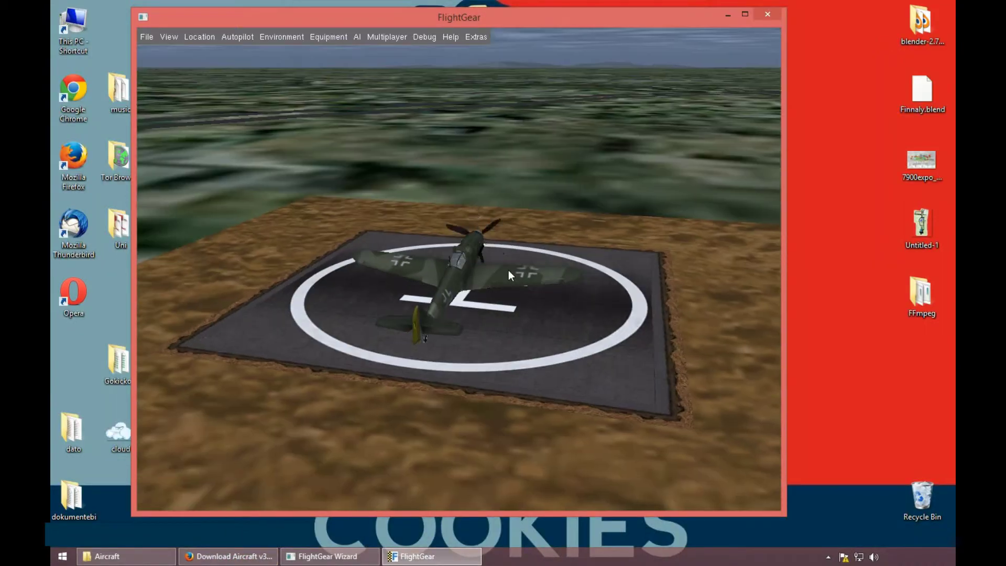
pyautogui.click(455, 39)
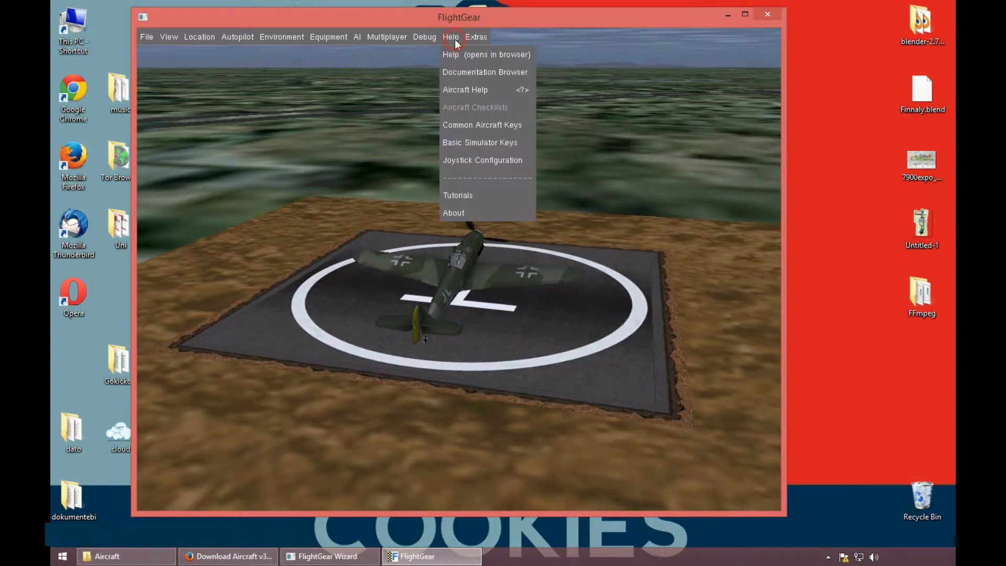
pyautogui.click(454, 90)
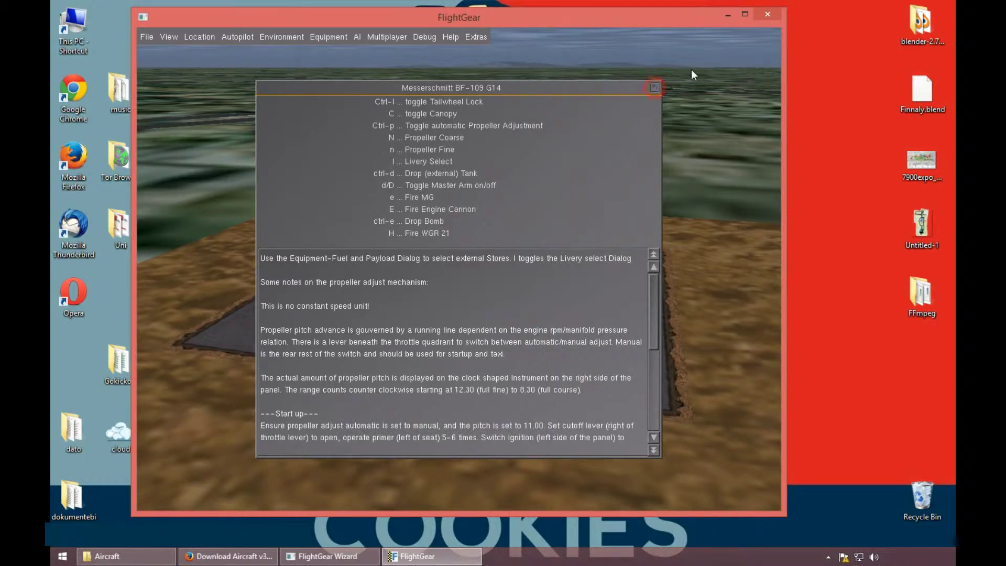
pyautogui.click(655, 87)
# Step: Quit the simulator via File > Quit and confirm the exit
pyautogui.click(149, 37)
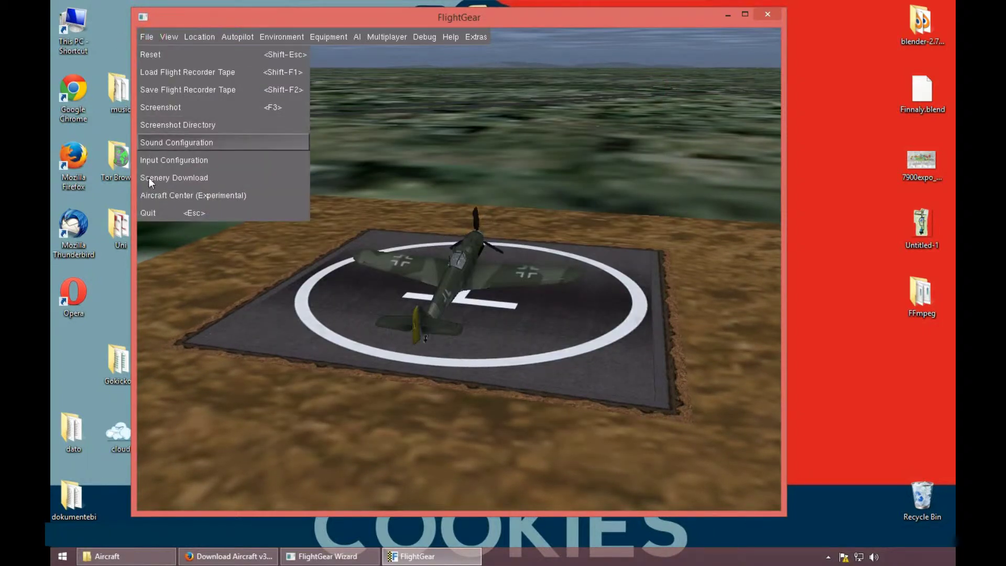
pyautogui.click(157, 211)
pyautogui.click(424, 274)
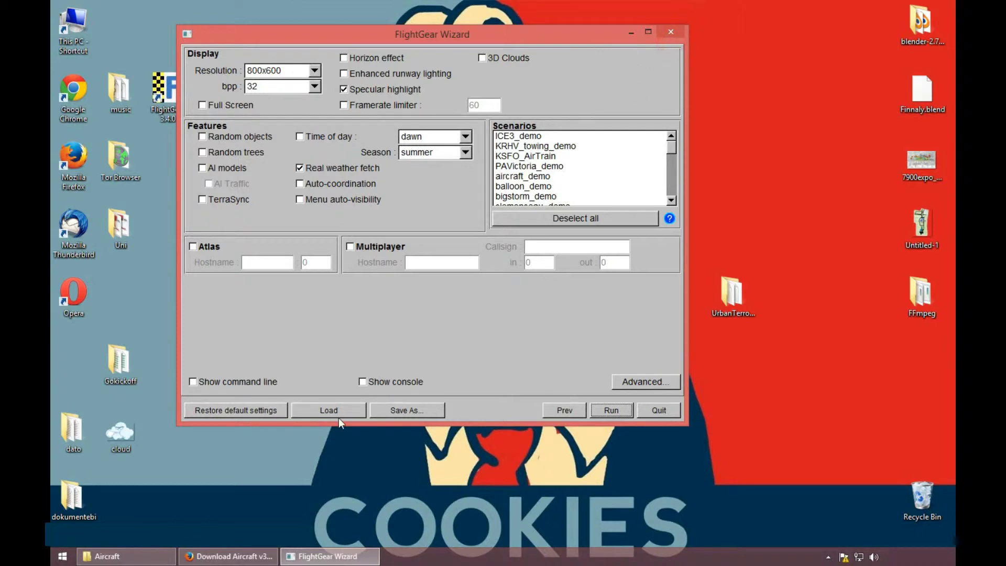
# Step: Open the Download Scenery page and its world scenery download map
pyautogui.click(254, 559)
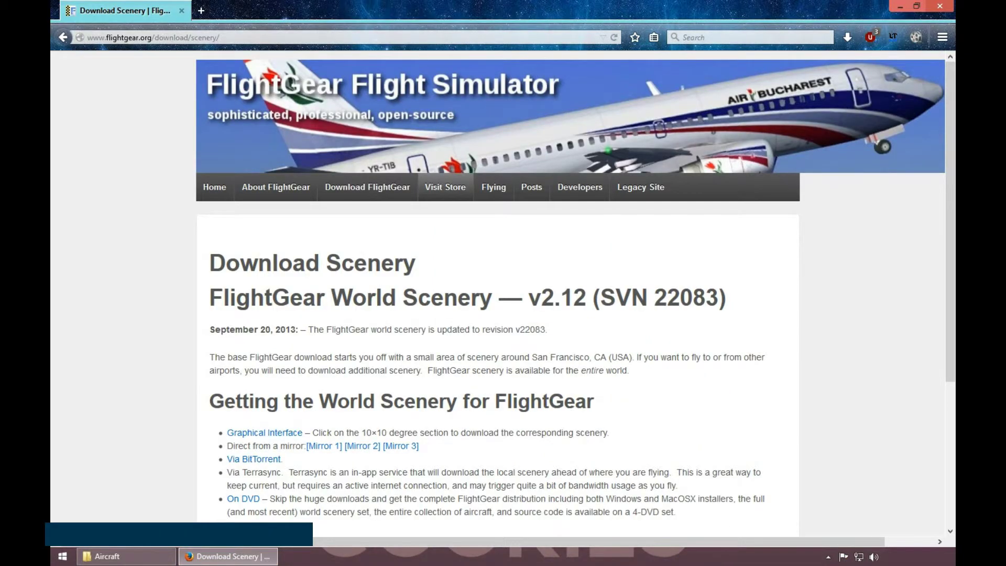
pyautogui.moveTo(368, 188)
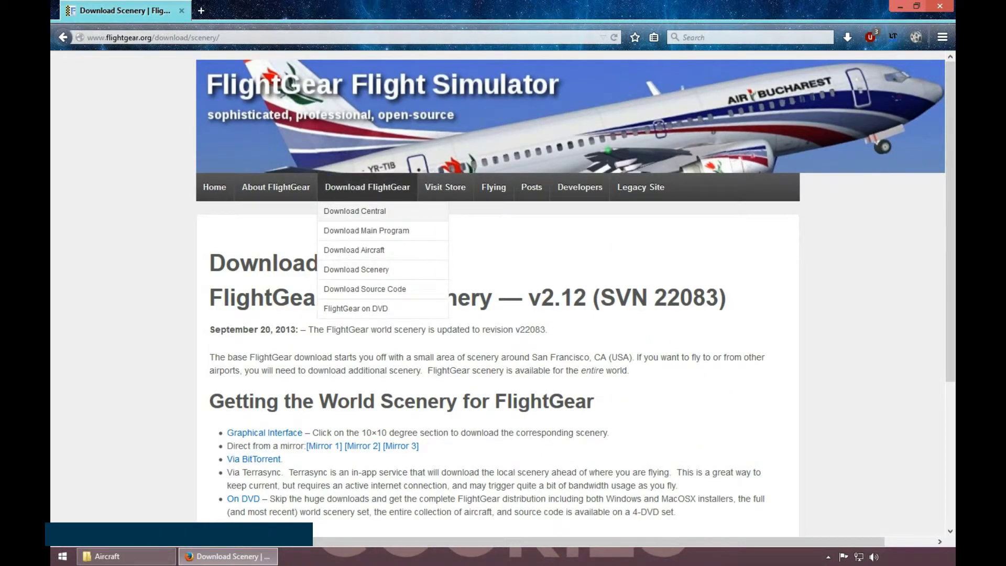
pyautogui.click(357, 269)
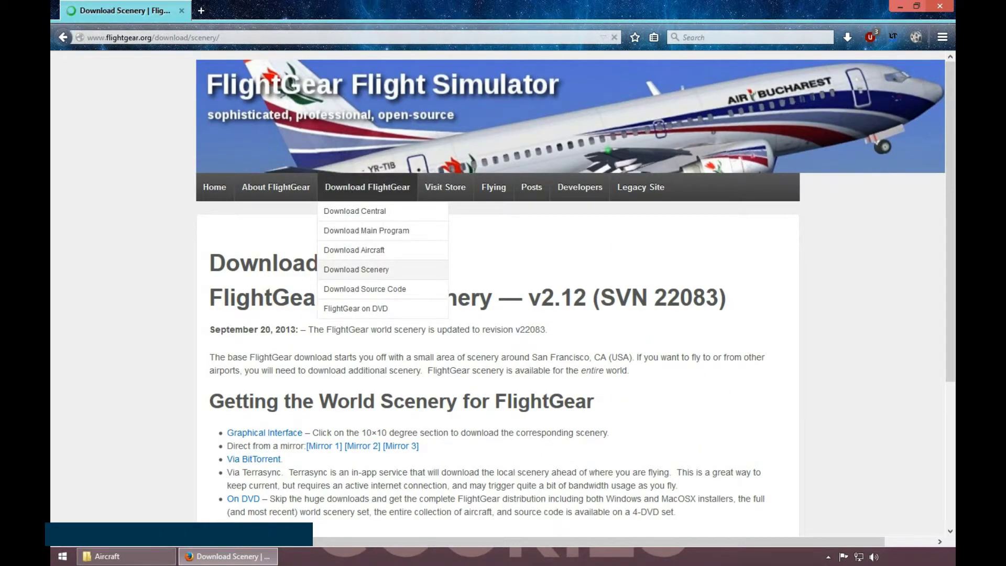
pyautogui.scroll(-3, 498, 314)
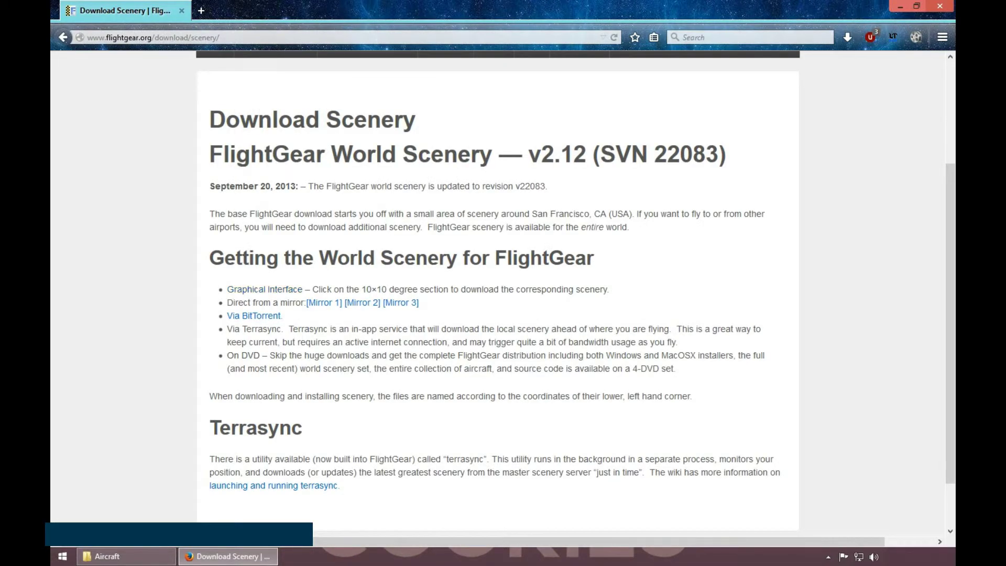
pyautogui.click(264, 289)
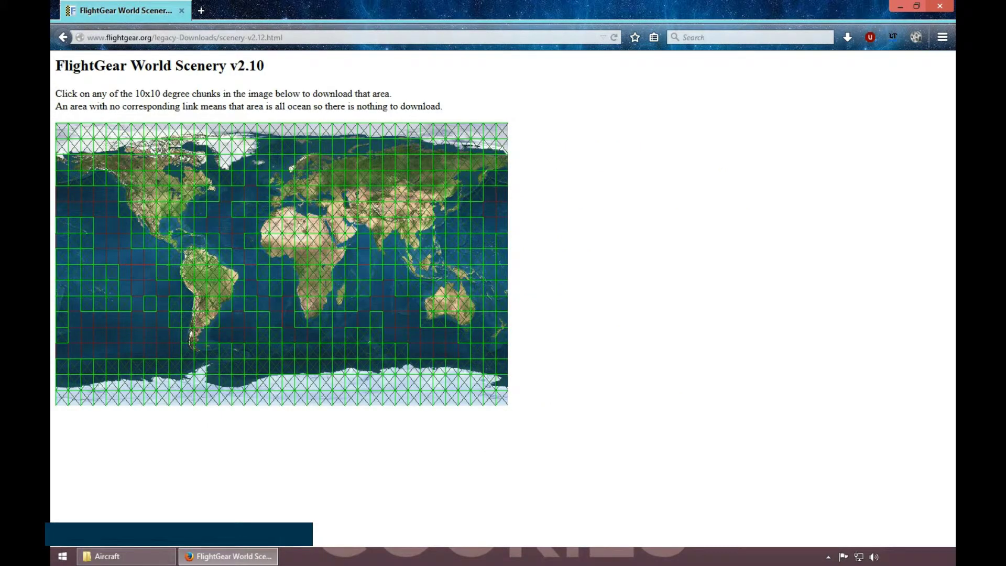
# Step: Save the eastern Australia scenery tile e140s30.tgz from the map
pyautogui.hotkey('alt', 'Left')
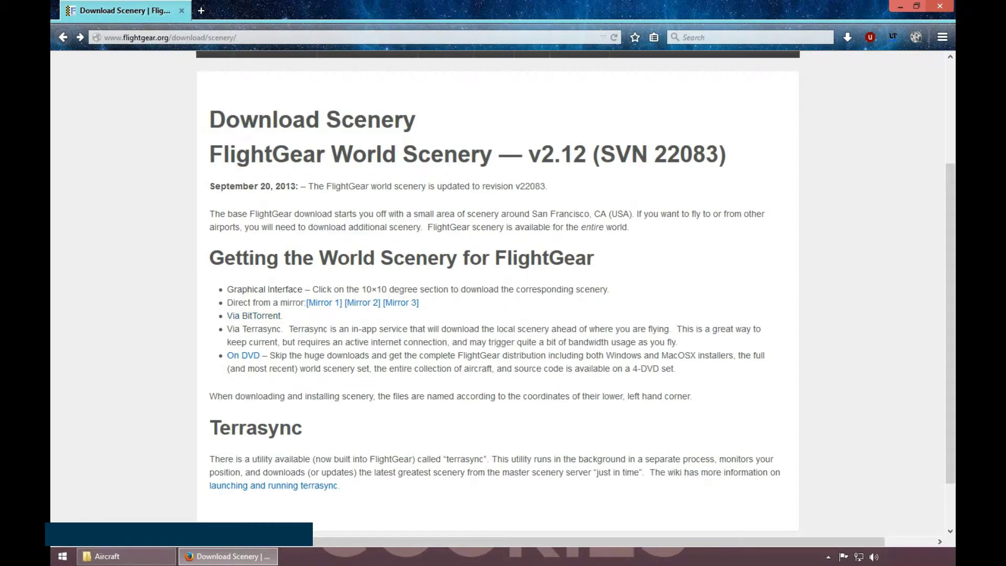
pyautogui.hotkey('alt', 'Right')
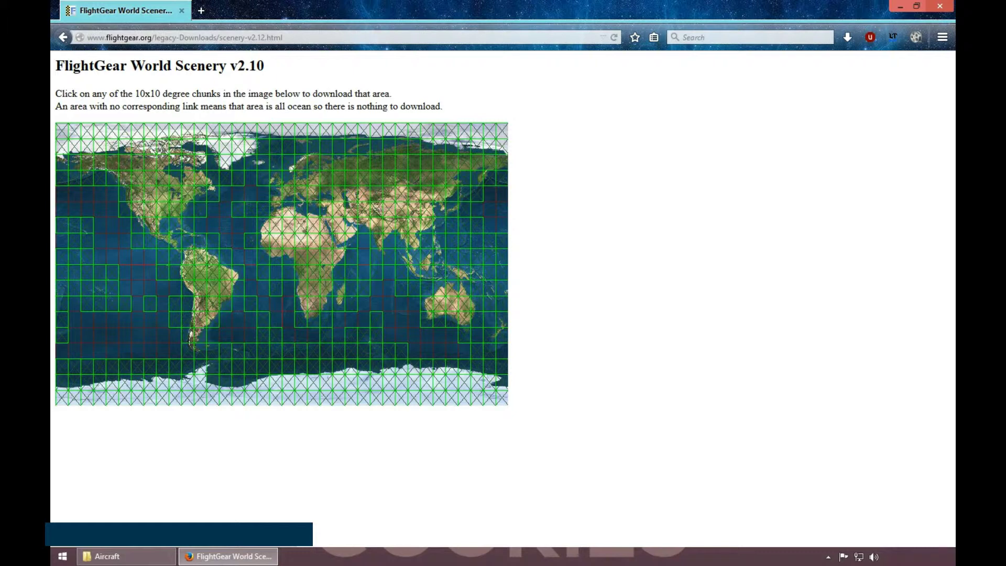
pyautogui.click(464, 304)
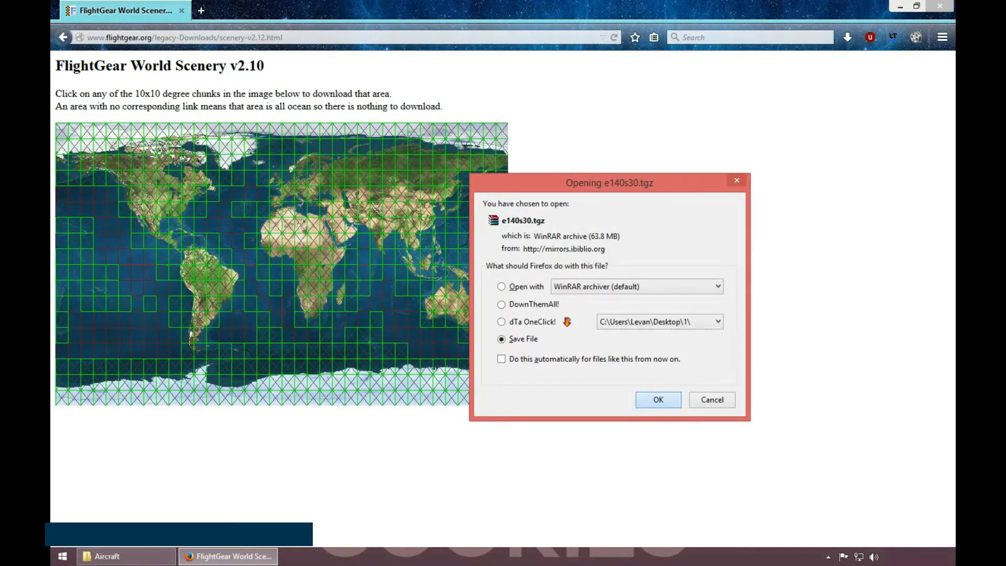
pyautogui.press('Return')
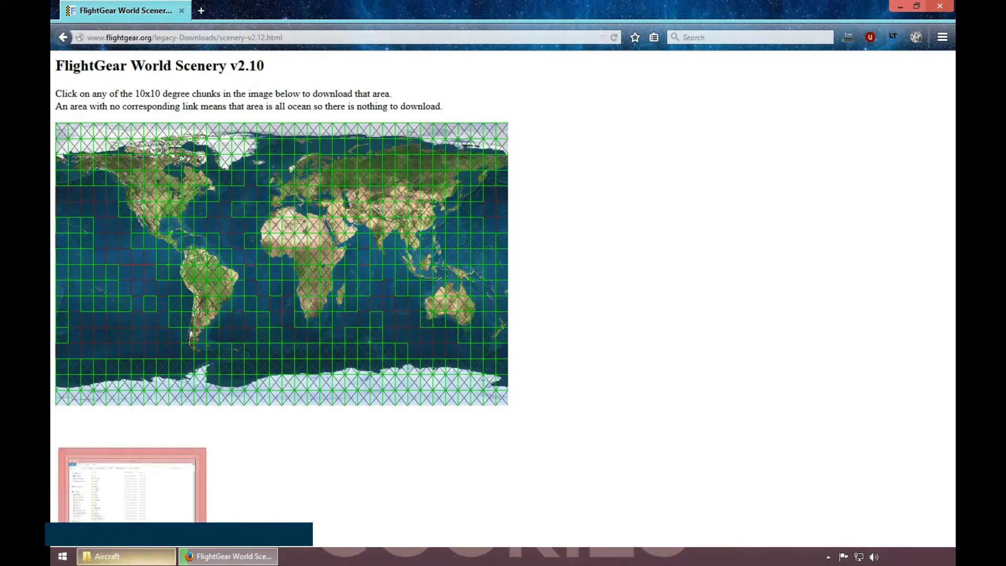
# Step: Bring back the Aircraft folder window and navigate to FlightGear 3.4.0\data\Scenery
pyautogui.click(901, 6)
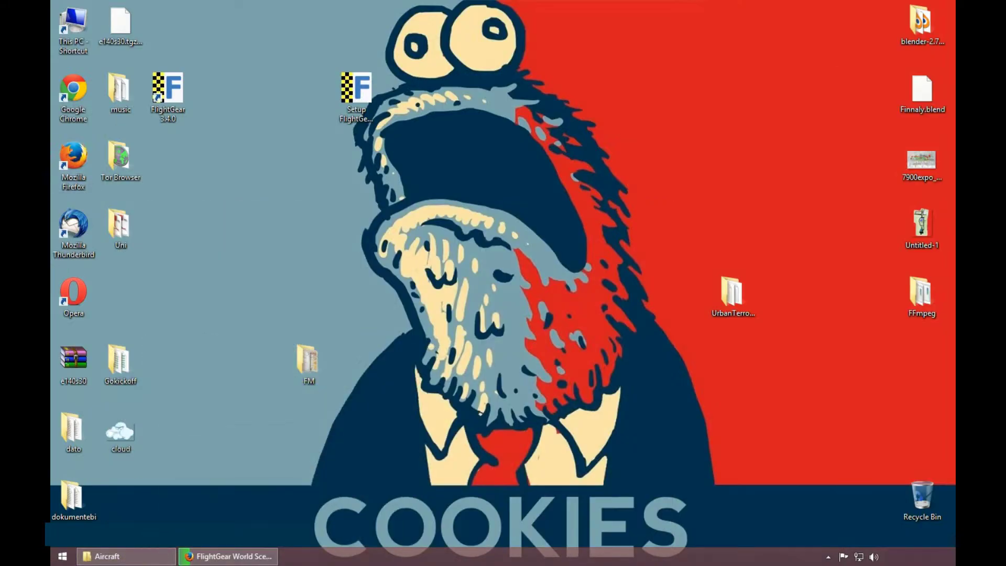
pyautogui.click(126, 556)
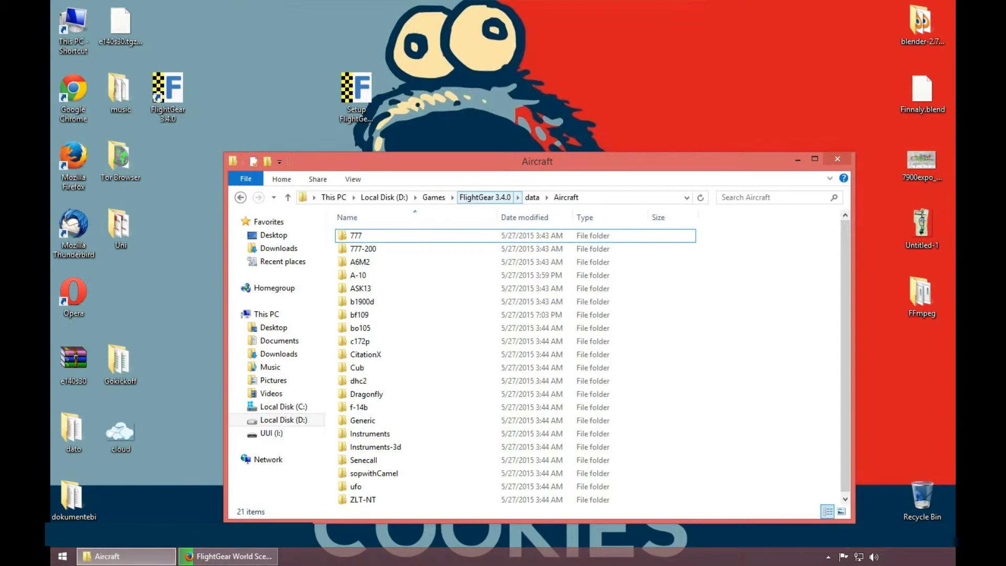
pyautogui.click(485, 198)
pyautogui.doubleClick(357, 249)
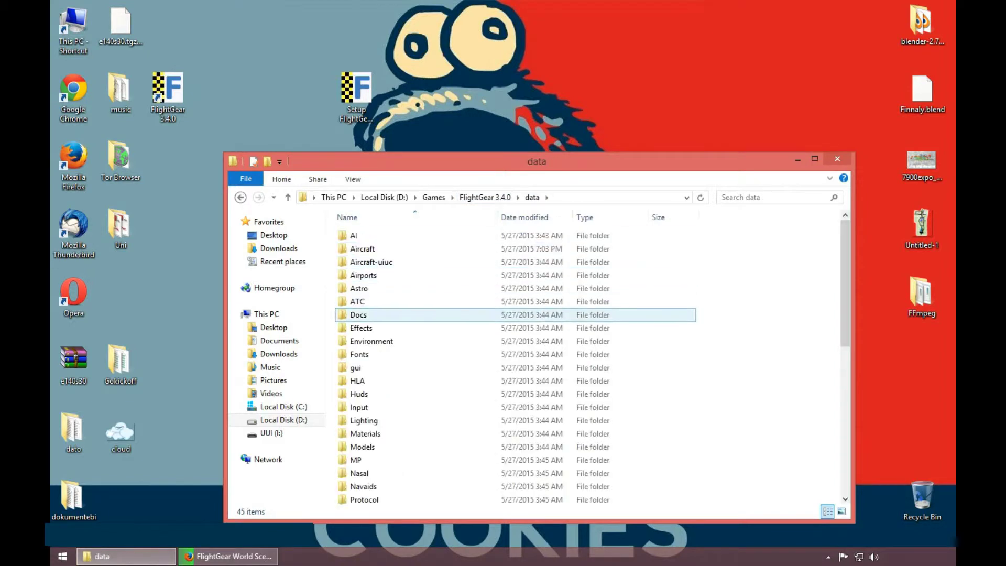
pyautogui.scroll(-8, 367, 341)
pyautogui.scroll(3, 367, 341)
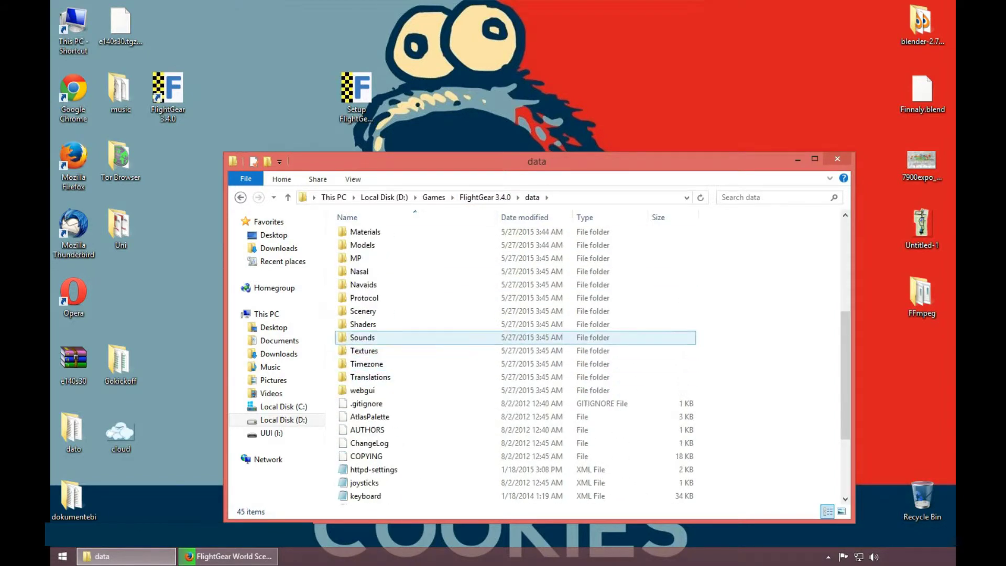
pyautogui.doubleClick(363, 311)
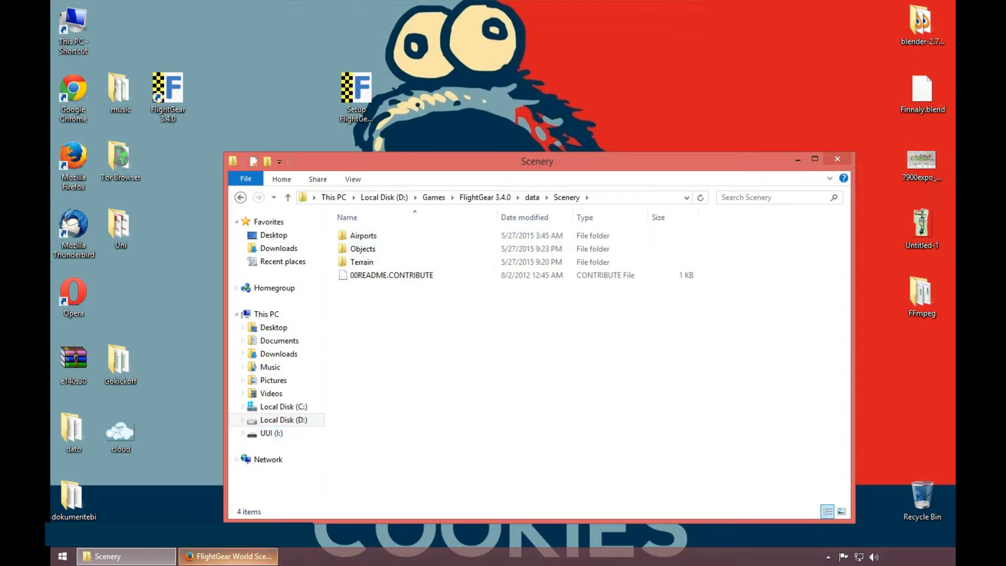
# Step: Reposition the Scenery window and select the e140s30 archive on the desktop
pyautogui.moveTo(235, 557)
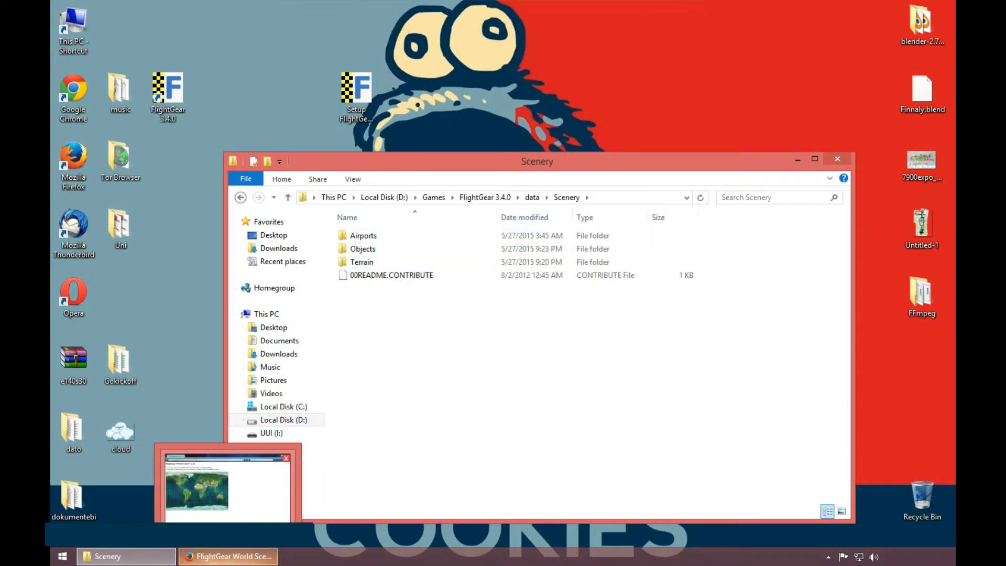
pyautogui.moveTo(228, 495)
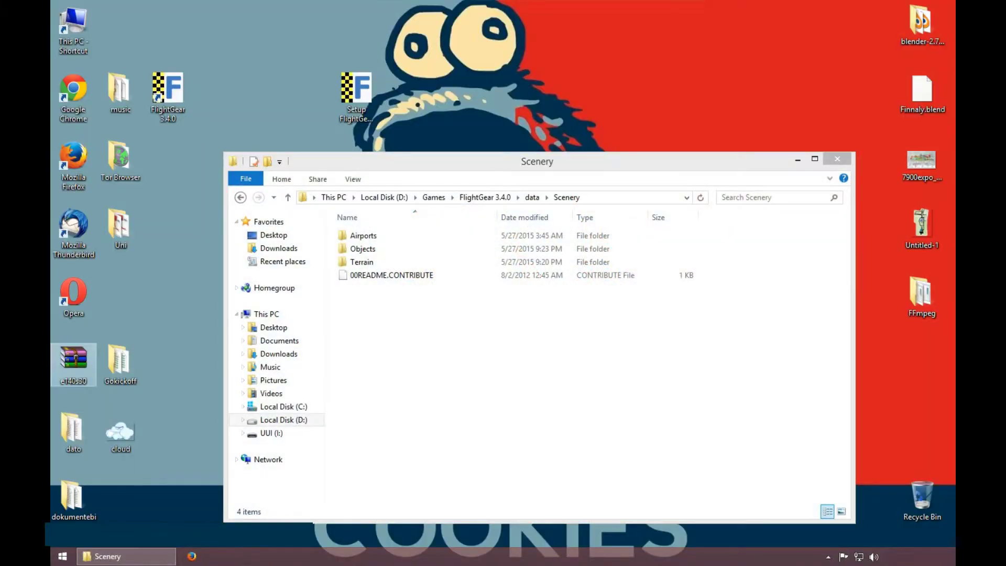
pyautogui.click(74, 361)
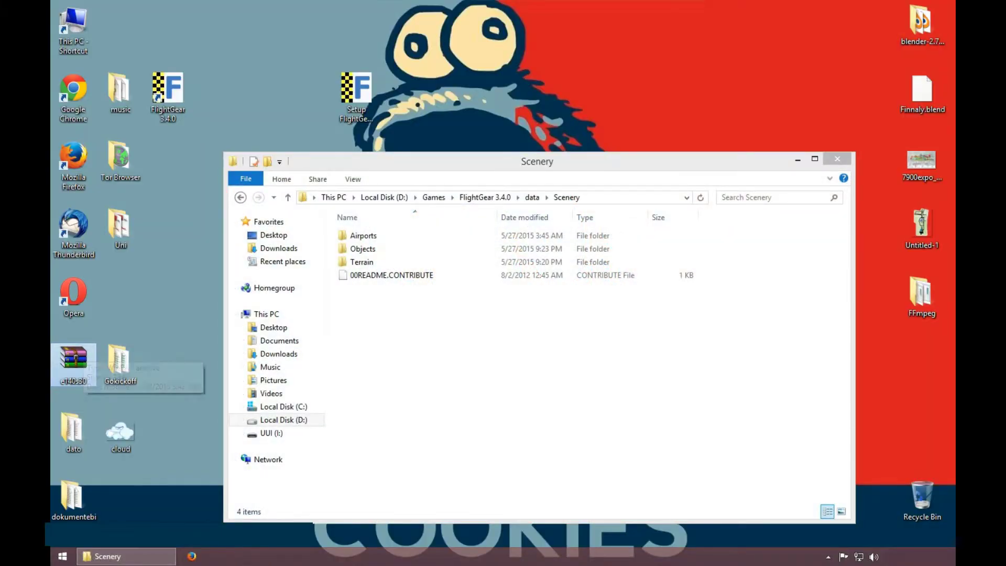
pyautogui.keyDown('ctrl'); pyautogui.click(118, 362); pyautogui.keyUp('ctrl')
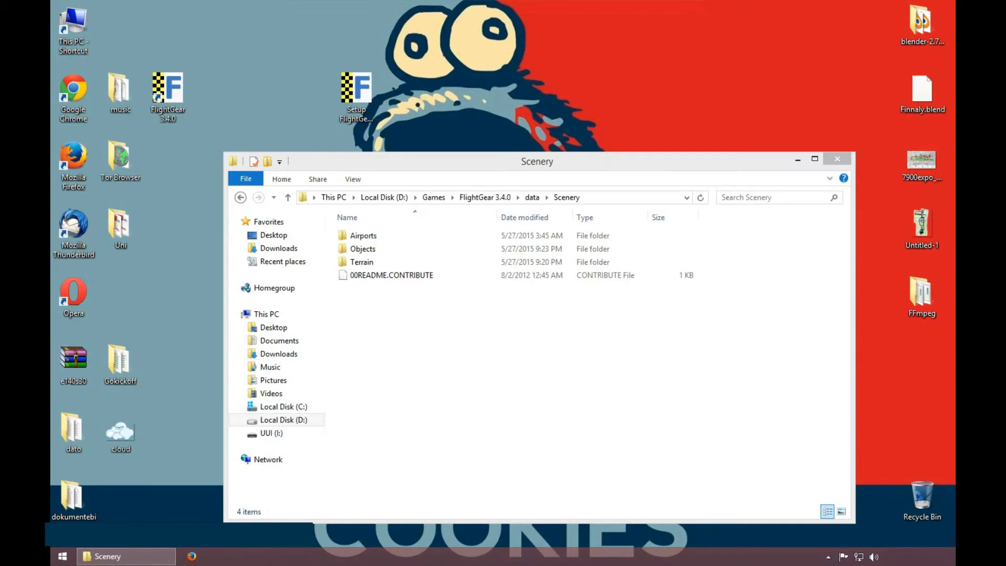
pyautogui.click(119, 361)
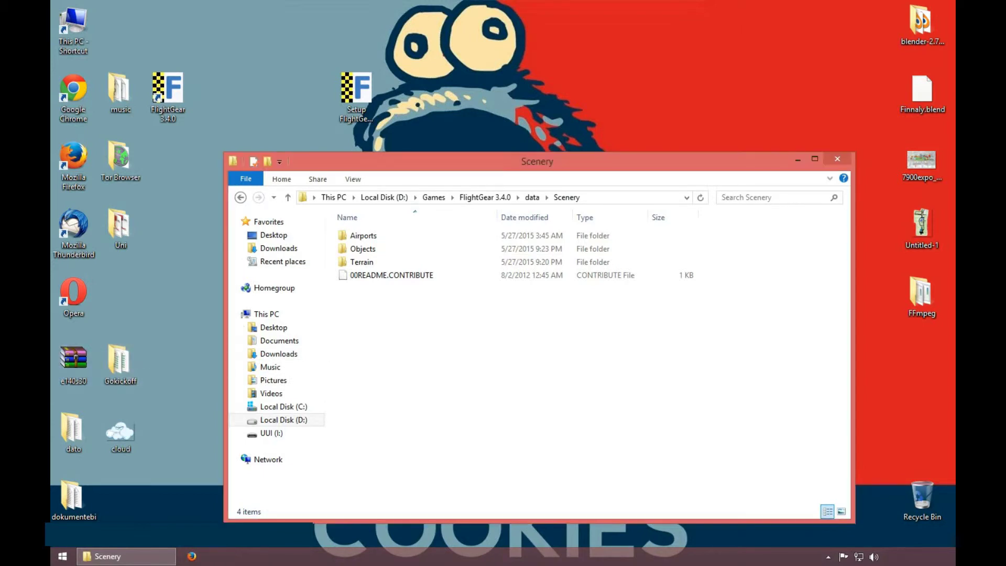
pyautogui.moveTo(445, 162); pyautogui.dragTo(458, 142)
pyautogui.click(74, 361)
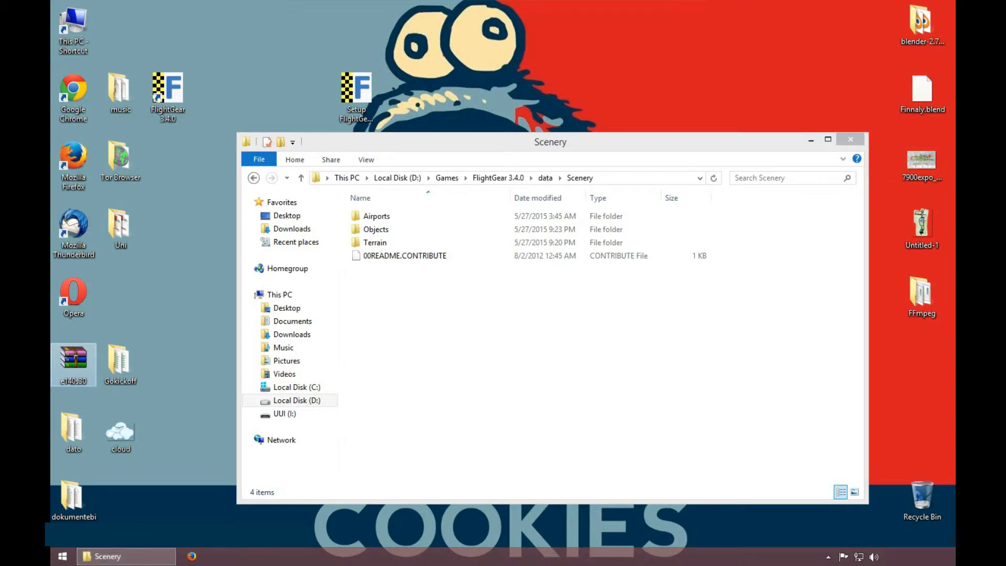
# Step: Open e140s30.tgz in WinRAR and extract its Terrain and Objects folders into FlightGear's Scenery folder
pyautogui.doubleClick(73, 361)
pyautogui.moveTo(277, 20); pyautogui.dragTo(631, 59)
pyautogui.moveTo(367, 142); pyautogui.dragTo(180, 162)
pyautogui.click(581, 293)
pyautogui.click(476, 188)
pyautogui.moveTo(476, 188); pyautogui.dragTo(252, 341)
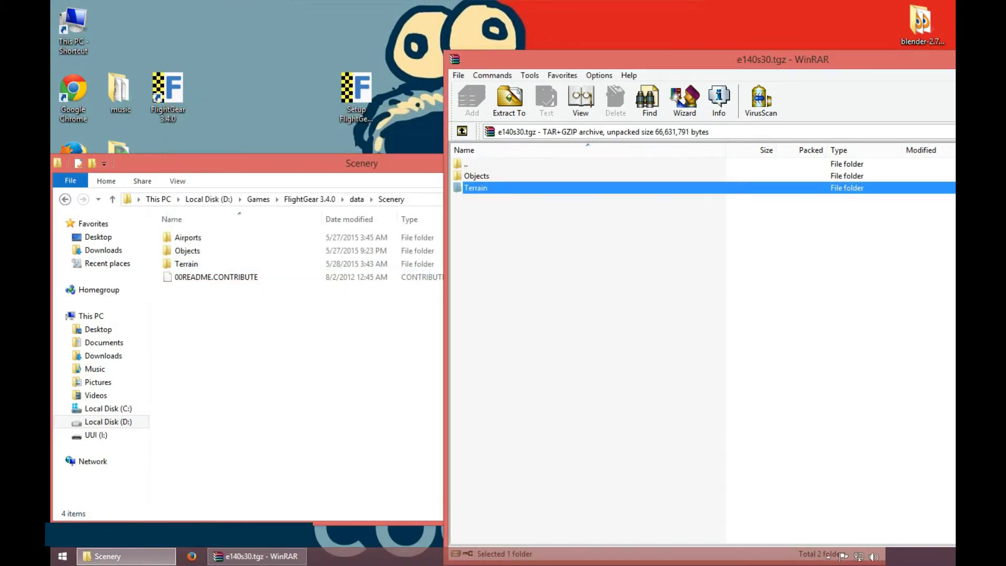
pyautogui.click(476, 176)
pyautogui.moveTo(476, 176); pyautogui.dragTo(273, 346)
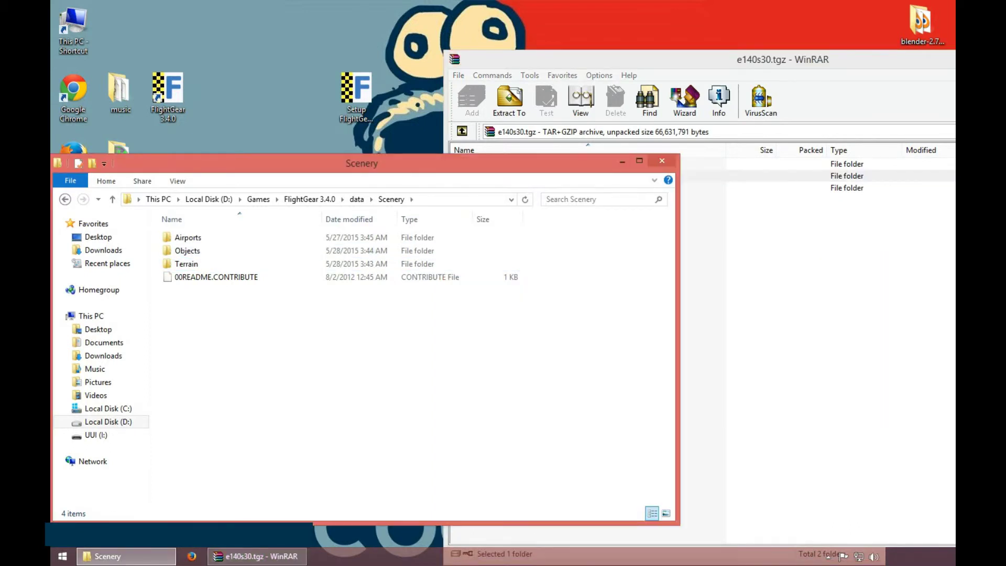
# Step: Close the Scenery and WinRAR windows and move the e140s30 archive to the Recycle Bin
pyautogui.click(661, 160)
pyautogui.moveTo(663, 59); pyautogui.dragTo(488, 54)
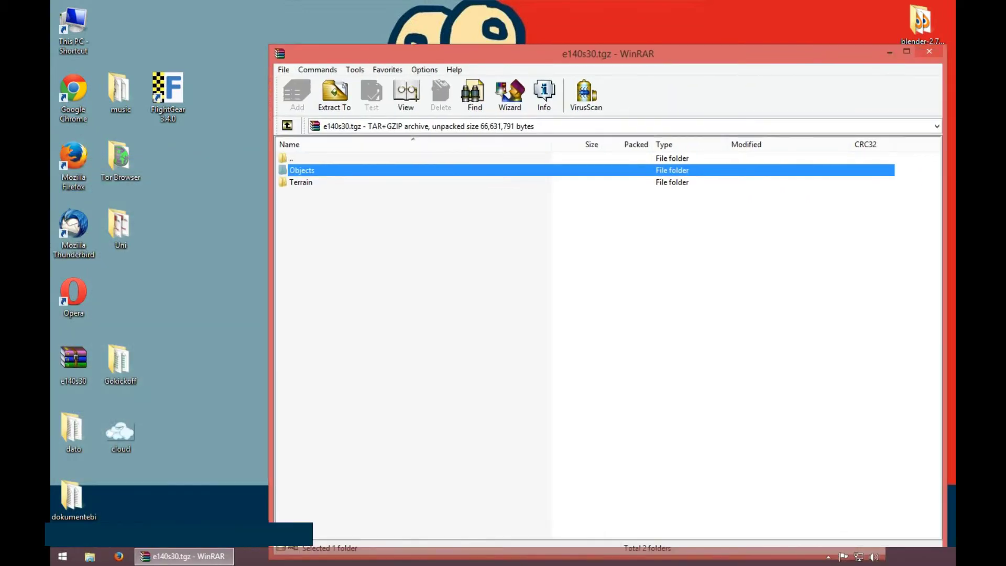
pyautogui.hotkey('alt', 'F4')
pyautogui.moveTo(73, 361); pyautogui.dragTo(923, 502)
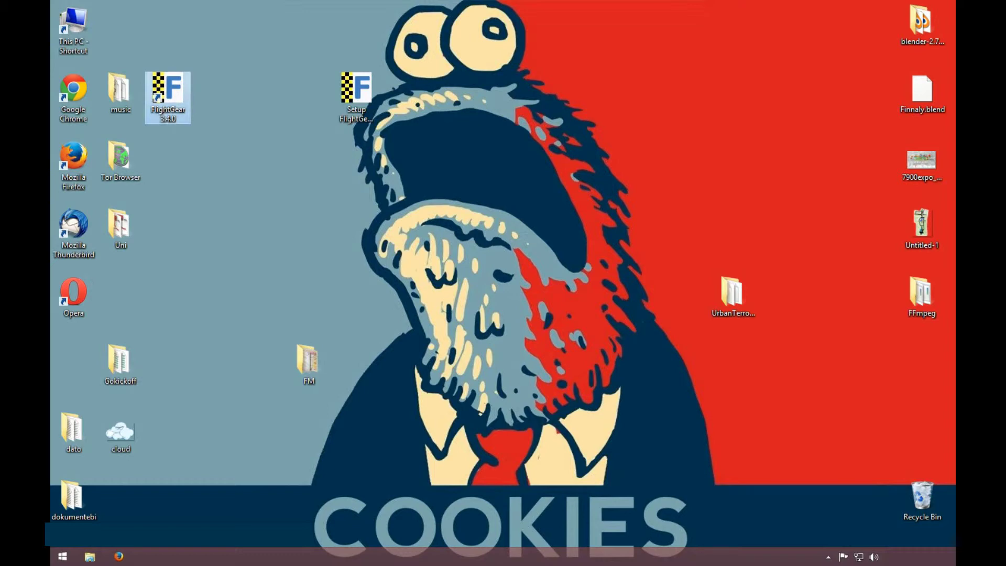
# Step: Relaunch FlightGear 3.4.0, dismiss the file-open alert, and advance past the Messerschmitt BF-109 G14 to the location step
pyautogui.moveTo(356, 89); pyautogui.dragTo(907, 490)
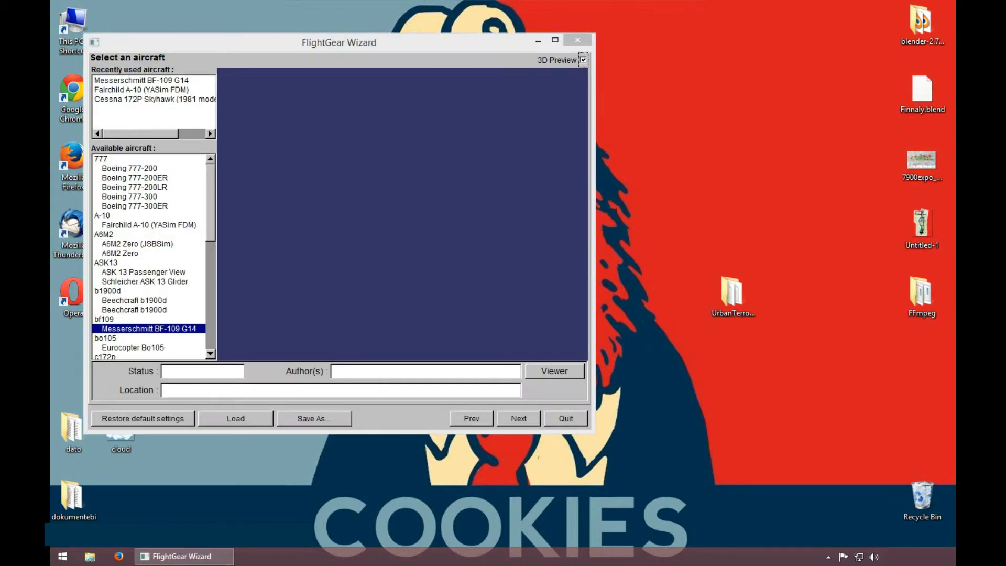
pyautogui.press('Return')
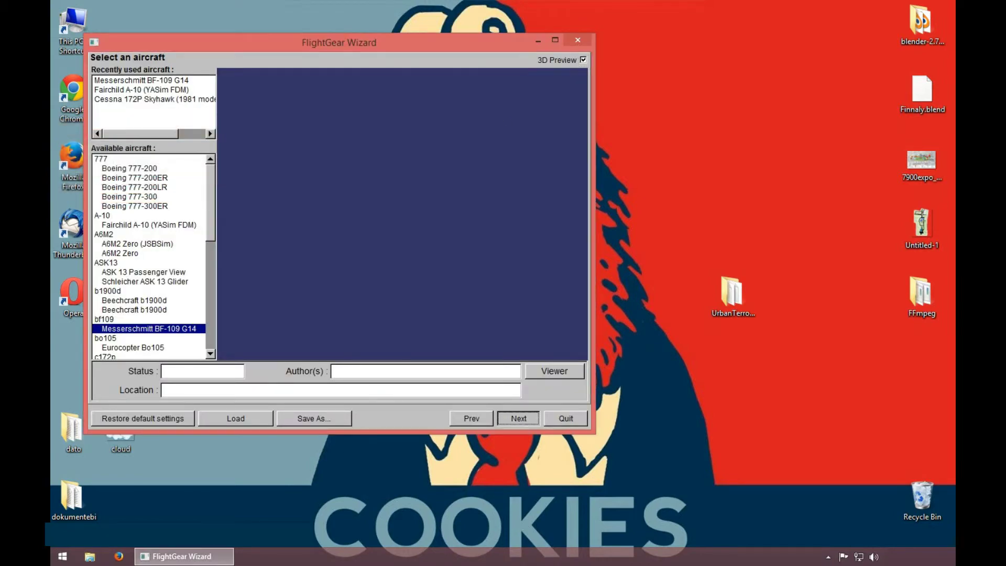
pyautogui.press('Return')
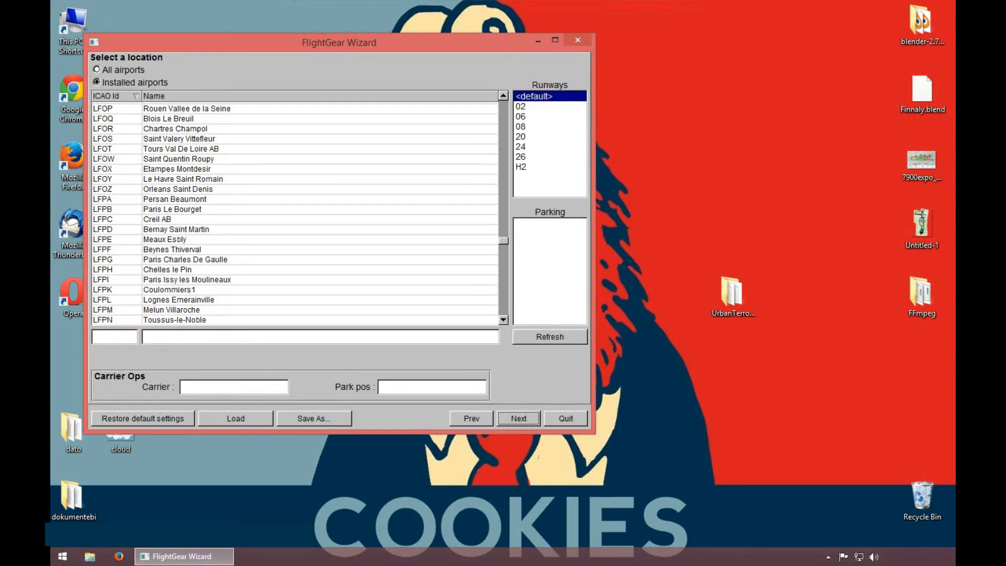
# Step: Refresh the installed airport list, scroll through it, then go to the next page and back to locations
pyautogui.click(550, 337)
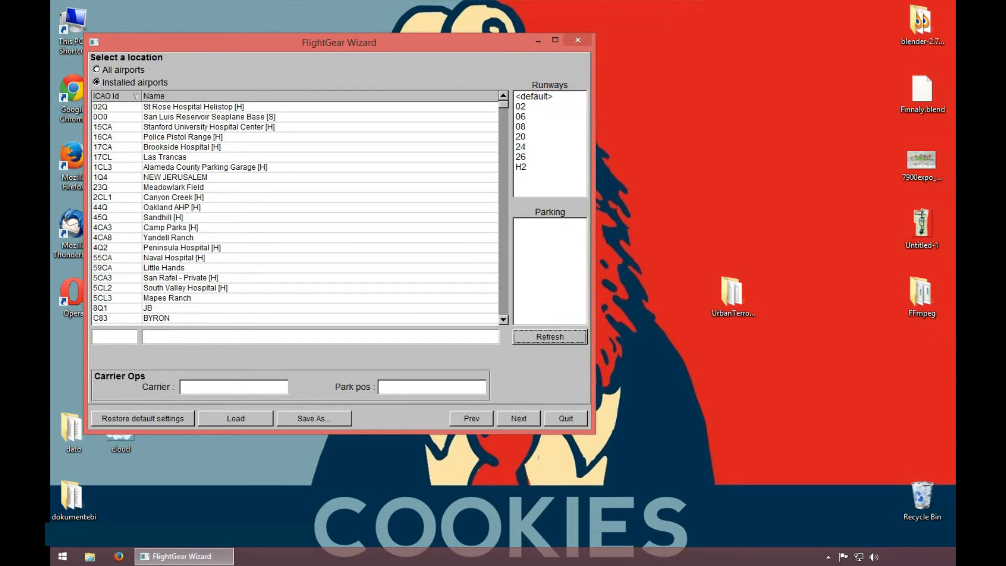
pyautogui.click(550, 337)
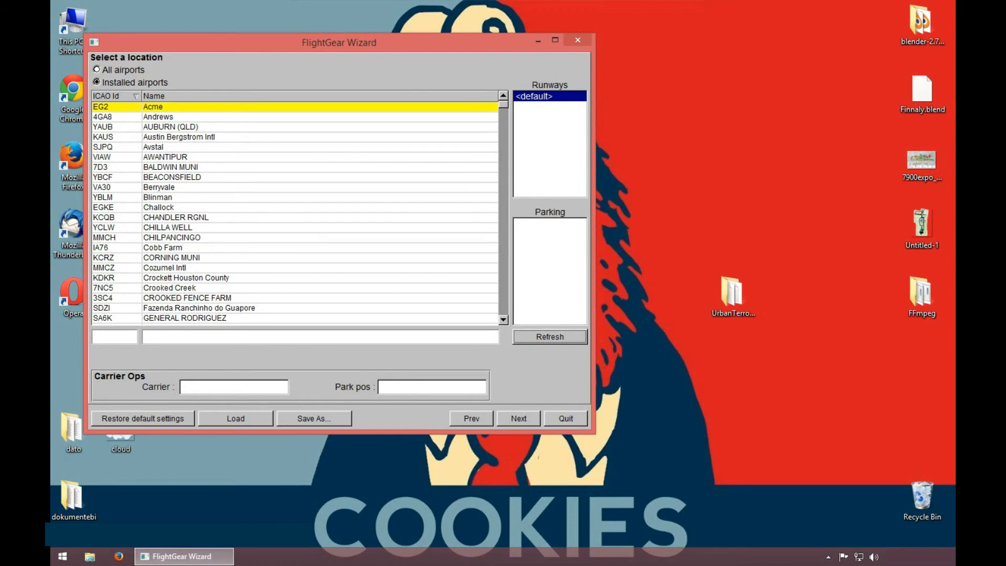
pyautogui.scroll(-15, 294, 212)
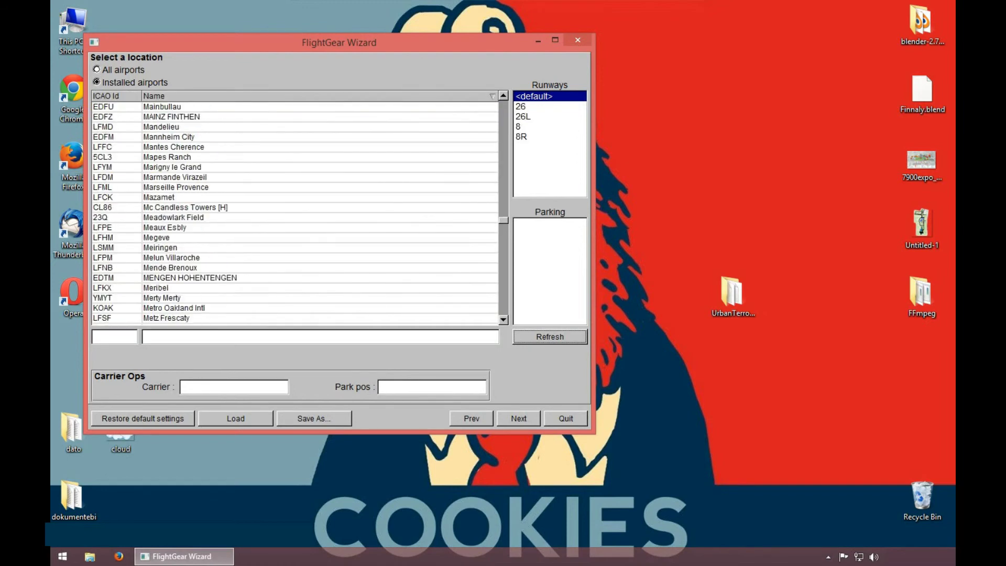
pyautogui.scroll(-14, 294, 212)
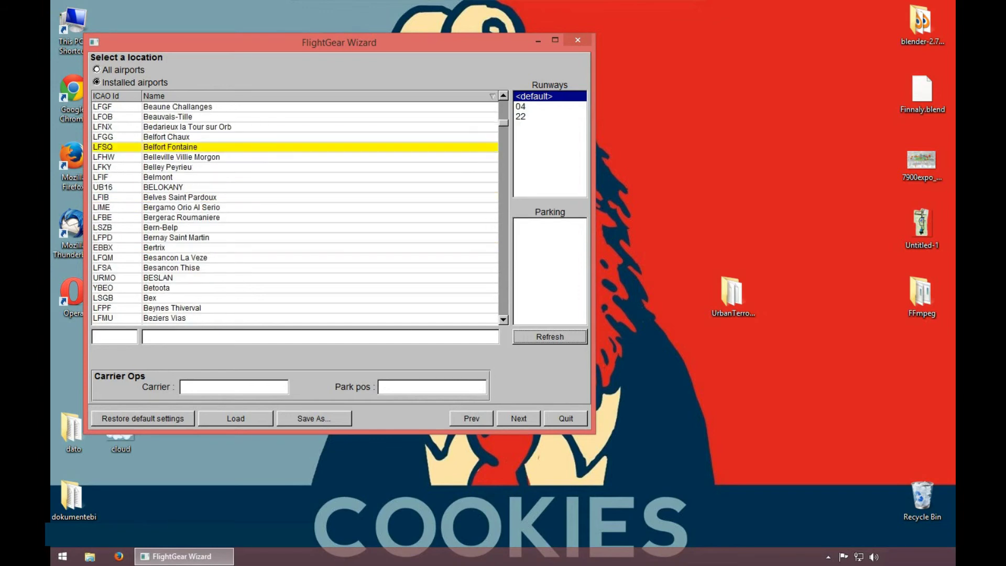
pyautogui.scroll(-5, 295, 215)
pyautogui.click(518, 419)
pyautogui.click(471, 418)
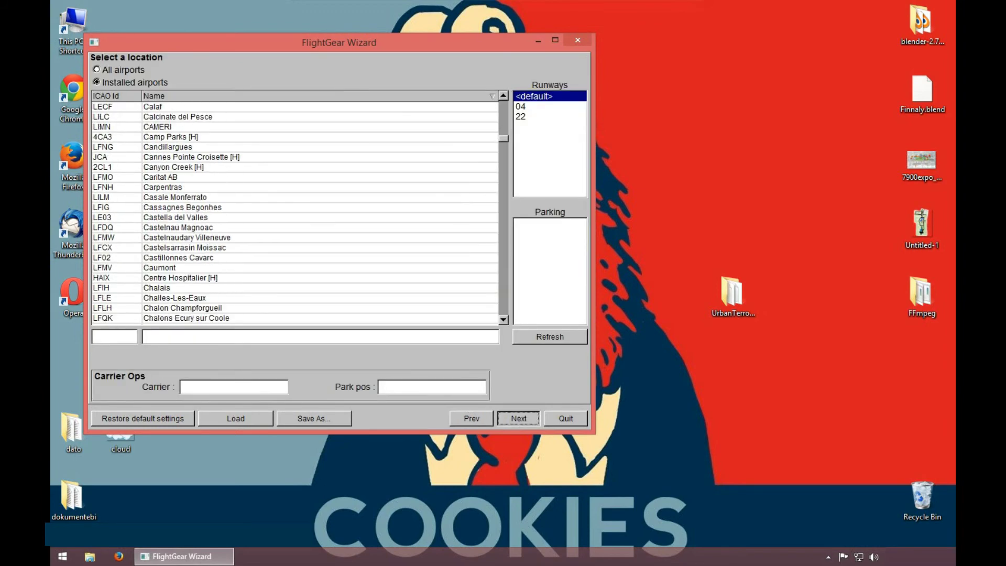
pyautogui.click(552, 390)
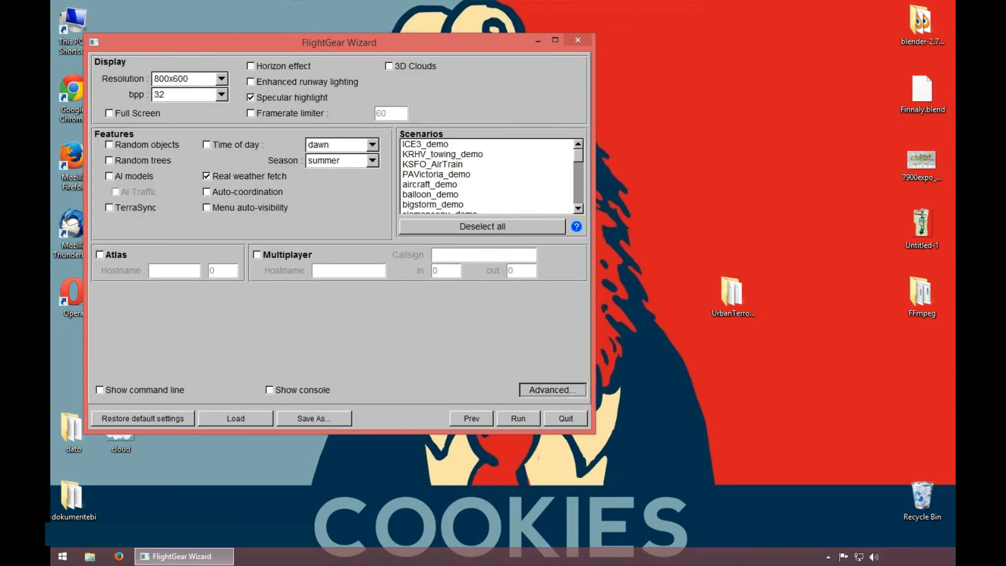
pyautogui.click(194, 159)
pyautogui.click(188, 150)
pyautogui.press('Down')
pyautogui.press('Down')
pyautogui.press('Down')
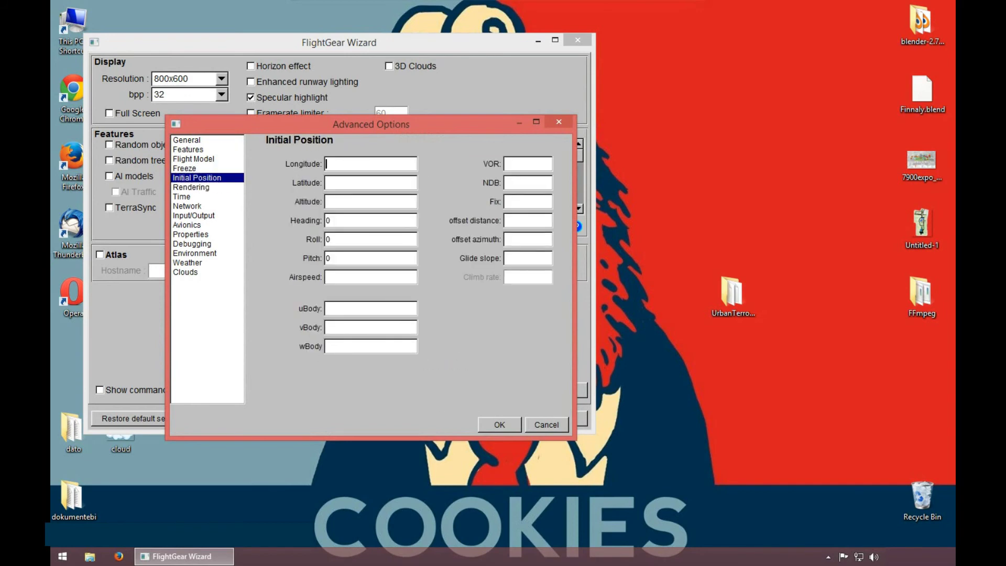
pyautogui.click(547, 425)
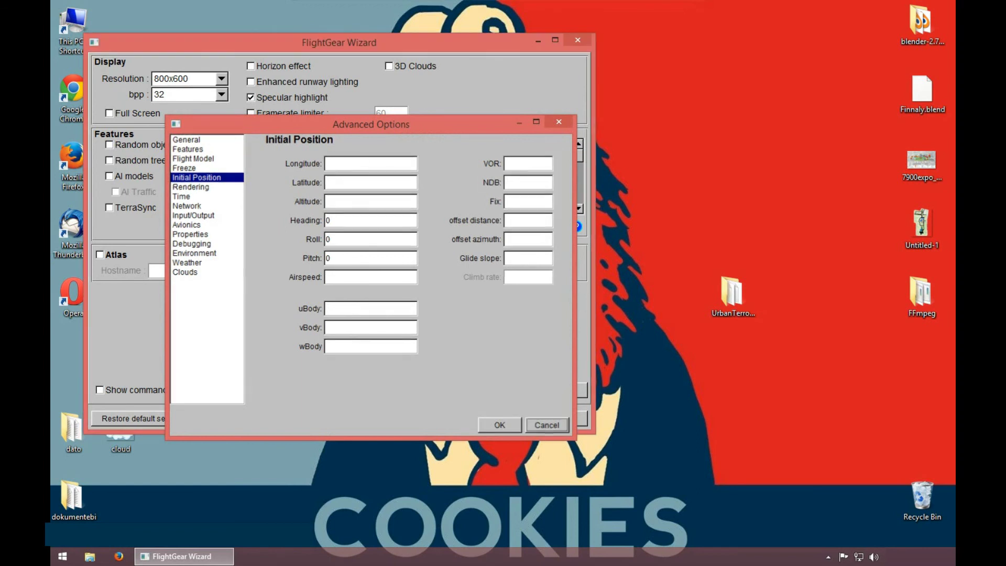